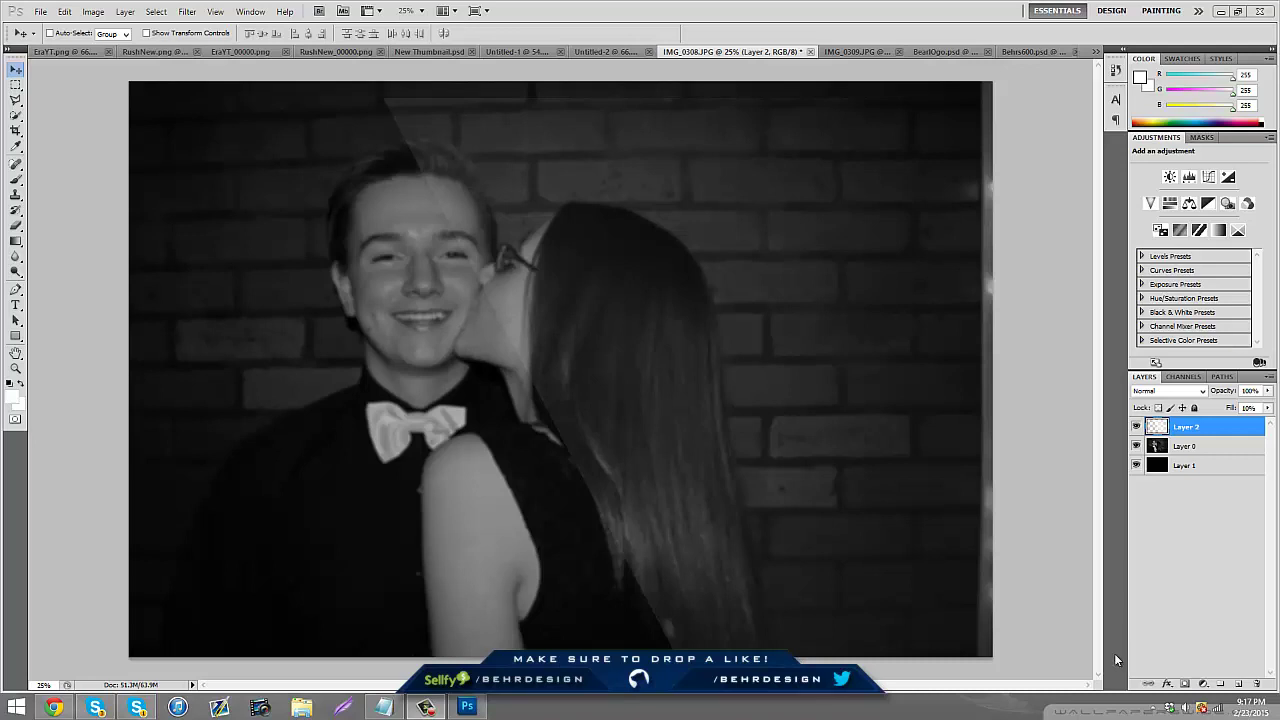
Show Layer 2 and drag the diagonal glare band toward the upper right of the photo.
click(1136, 427)
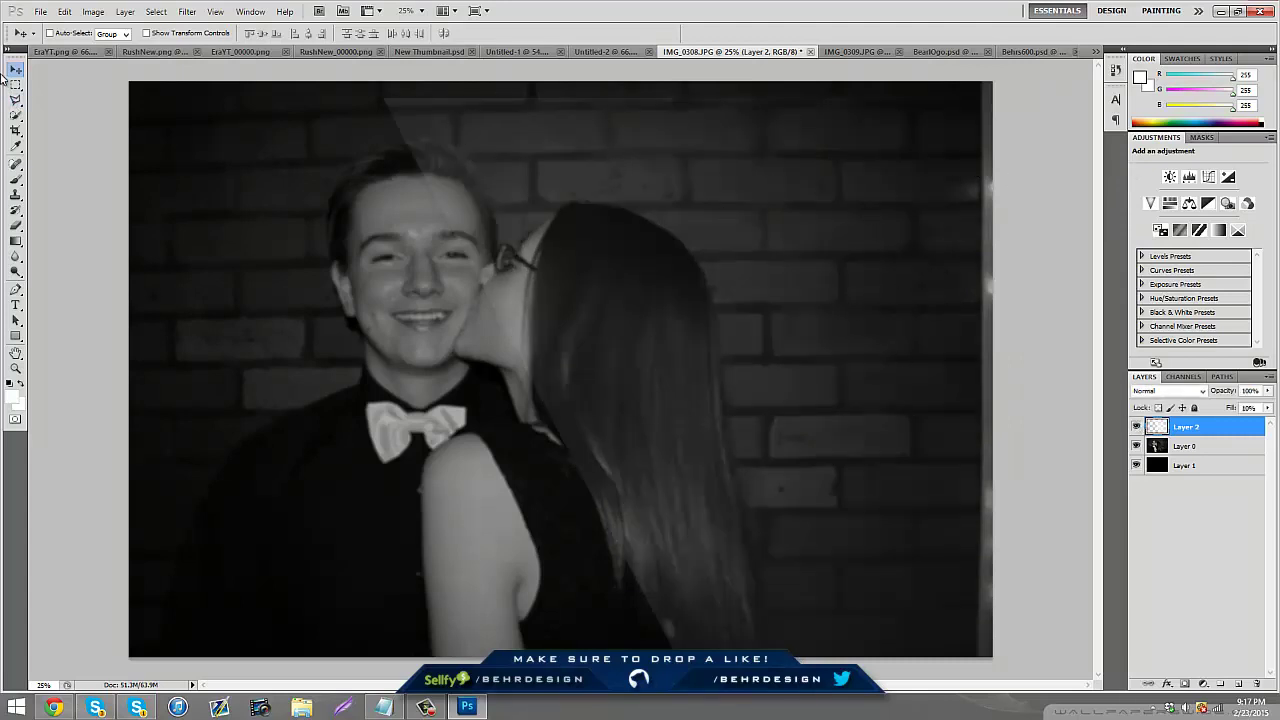
drag(400, 194, 79, 240)
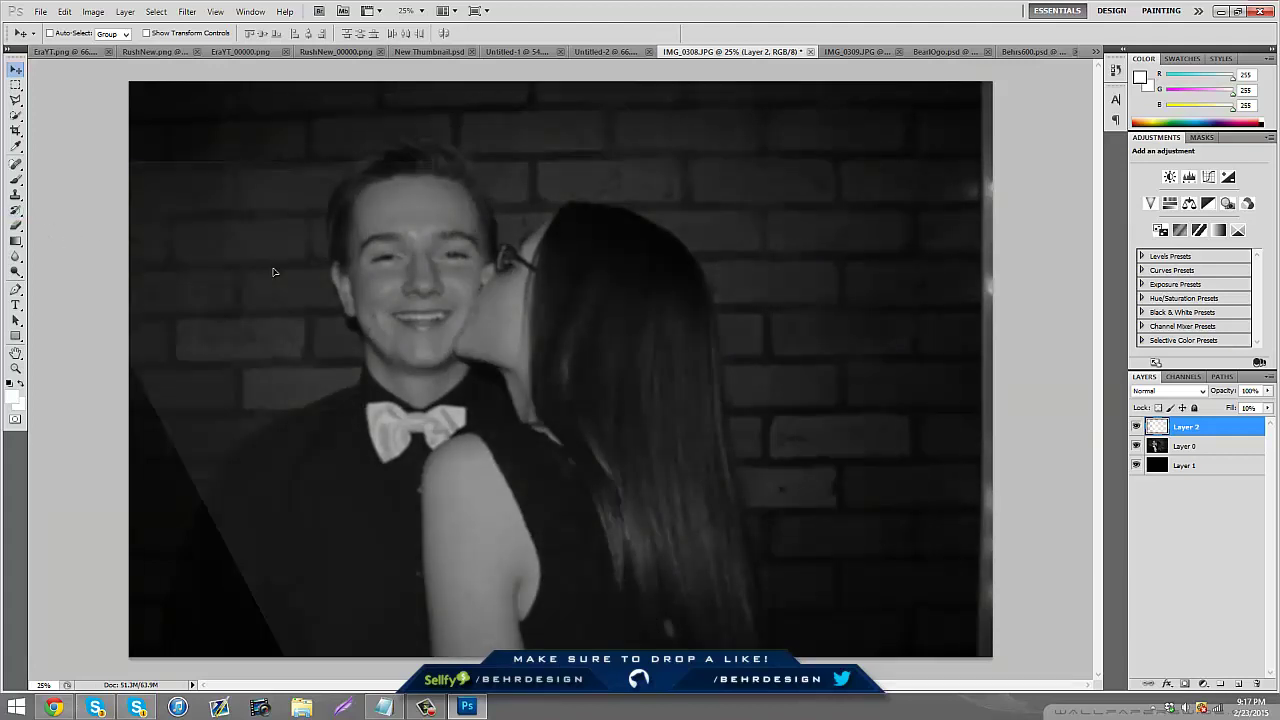
drag(273, 271, 678, 322)
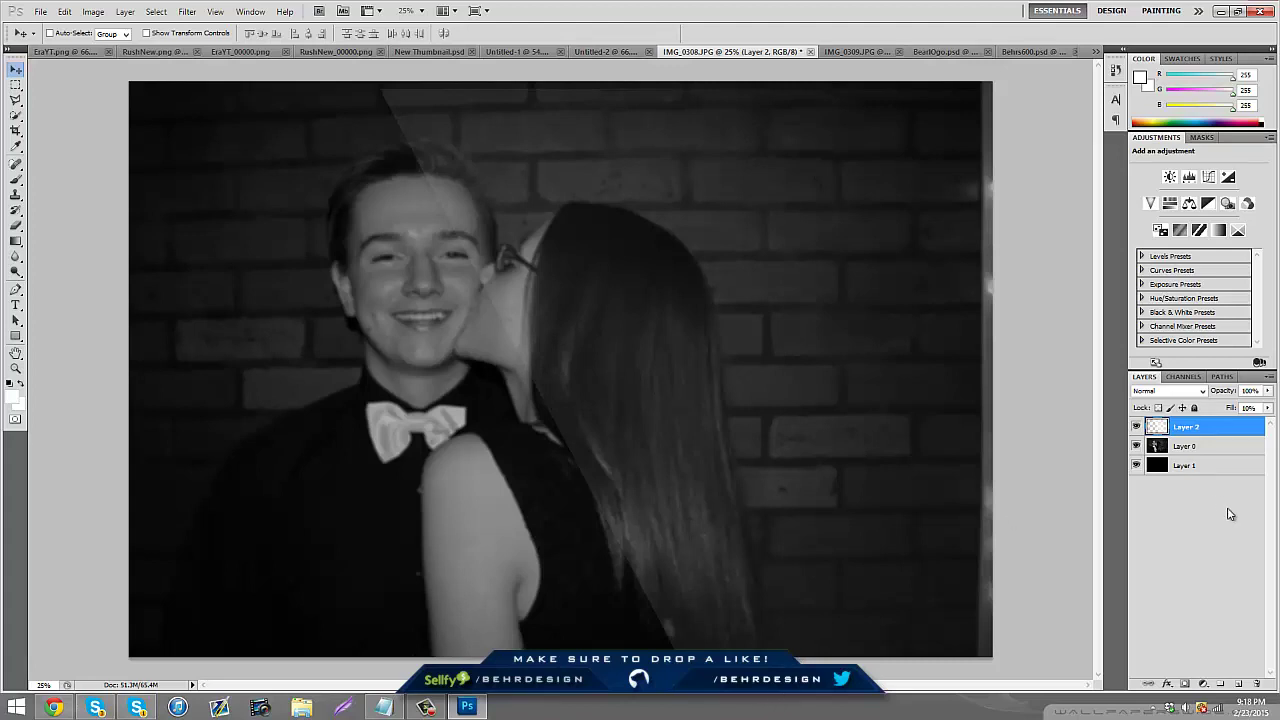
Delete the glare layer and check transparency by toggling the black backdrop layer.
click(1258, 686)
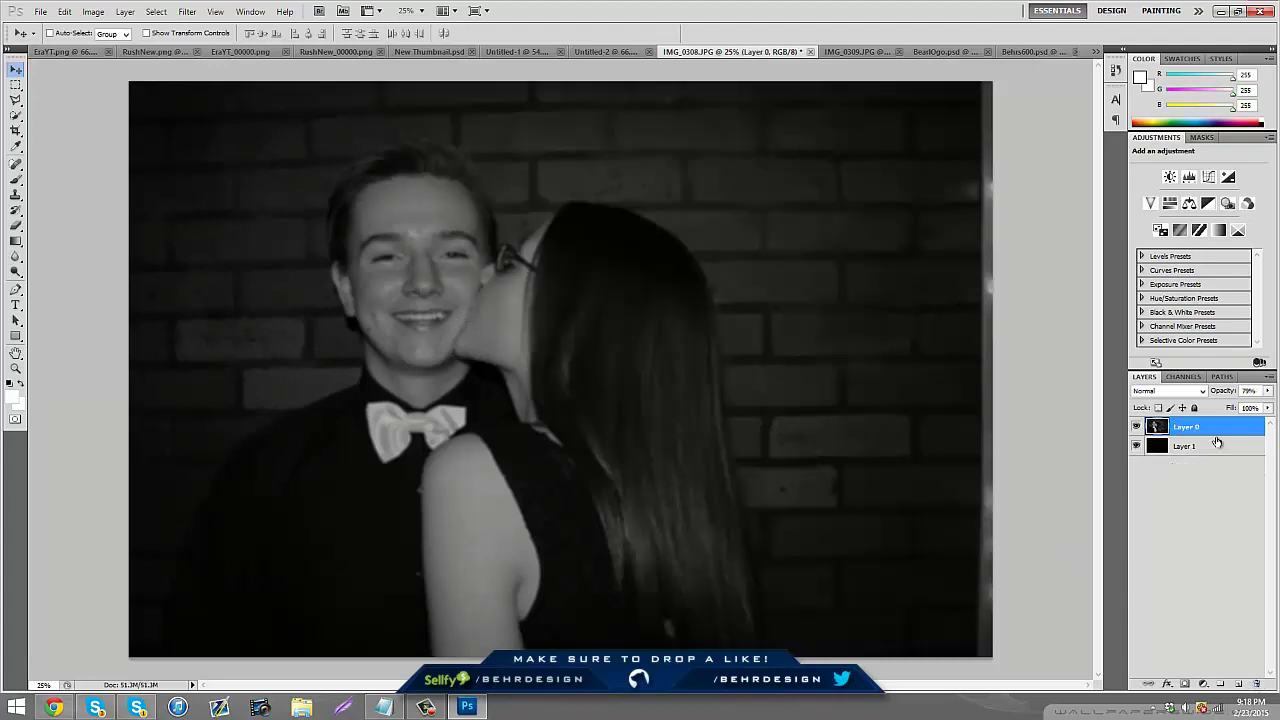
click(1136, 446)
click(1136, 446)
Confirm the foreground and background colours are both white.
click(12, 398)
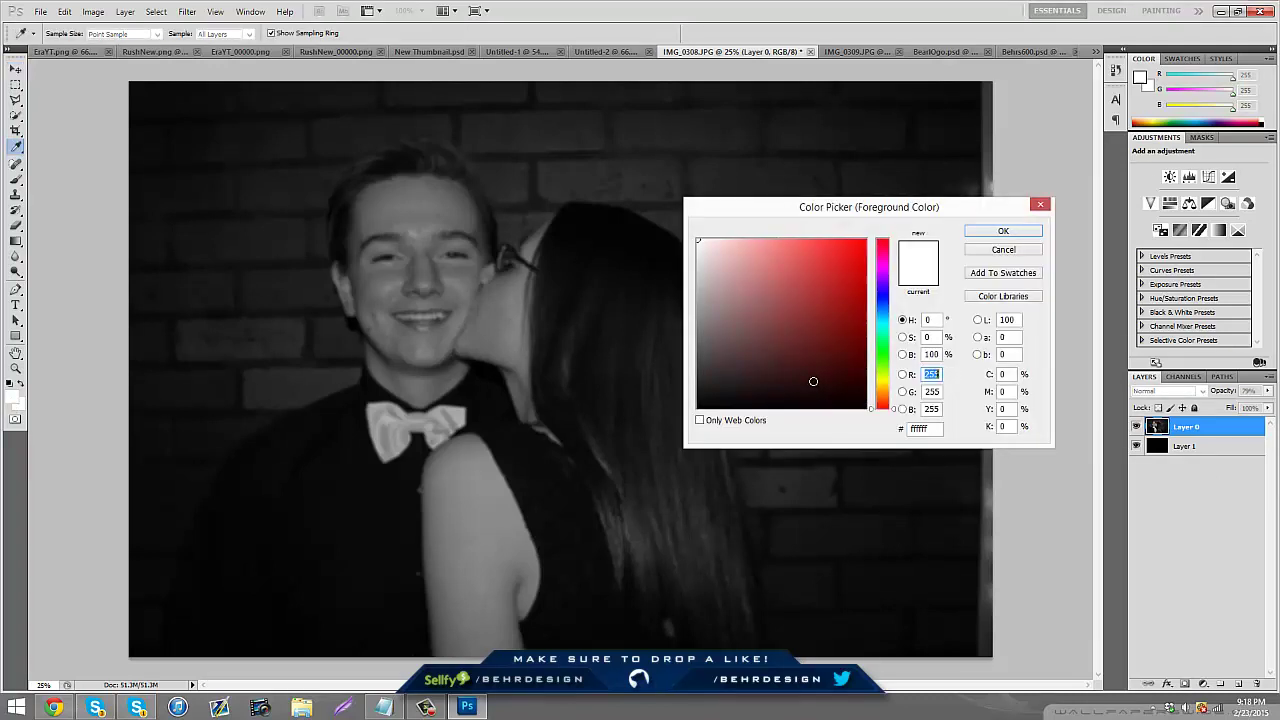
click(975, 249)
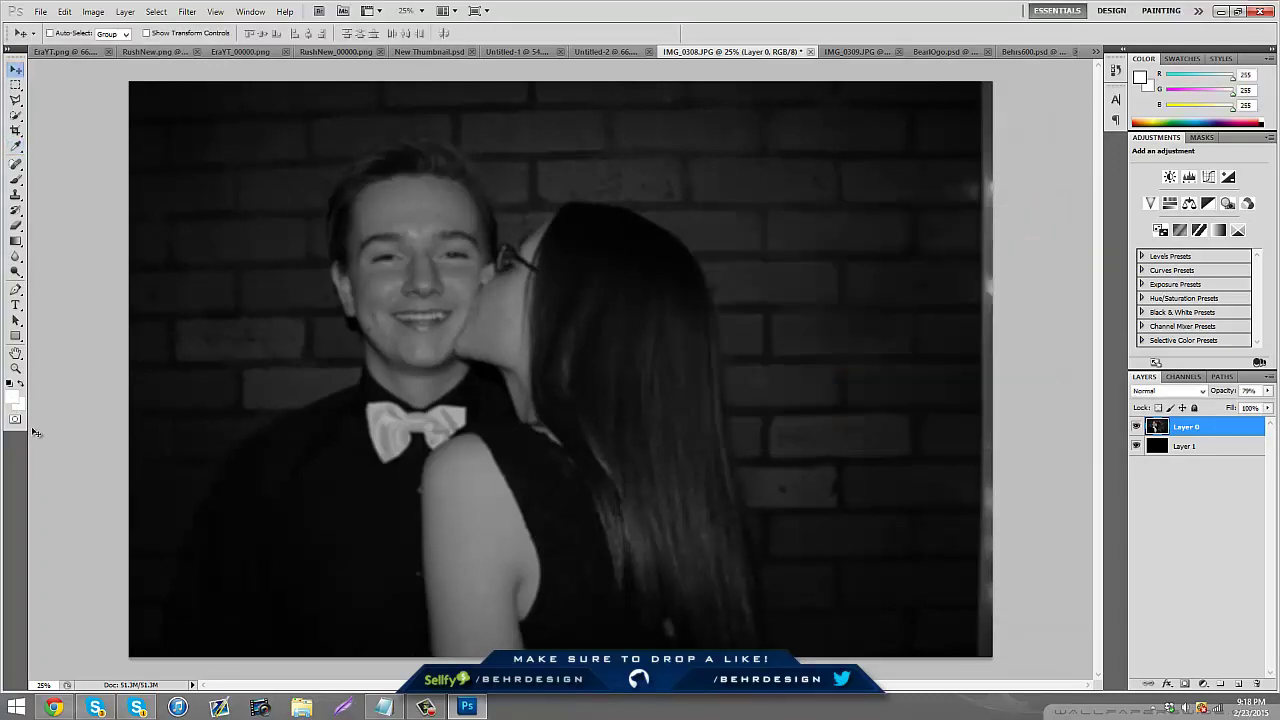
click(17, 405)
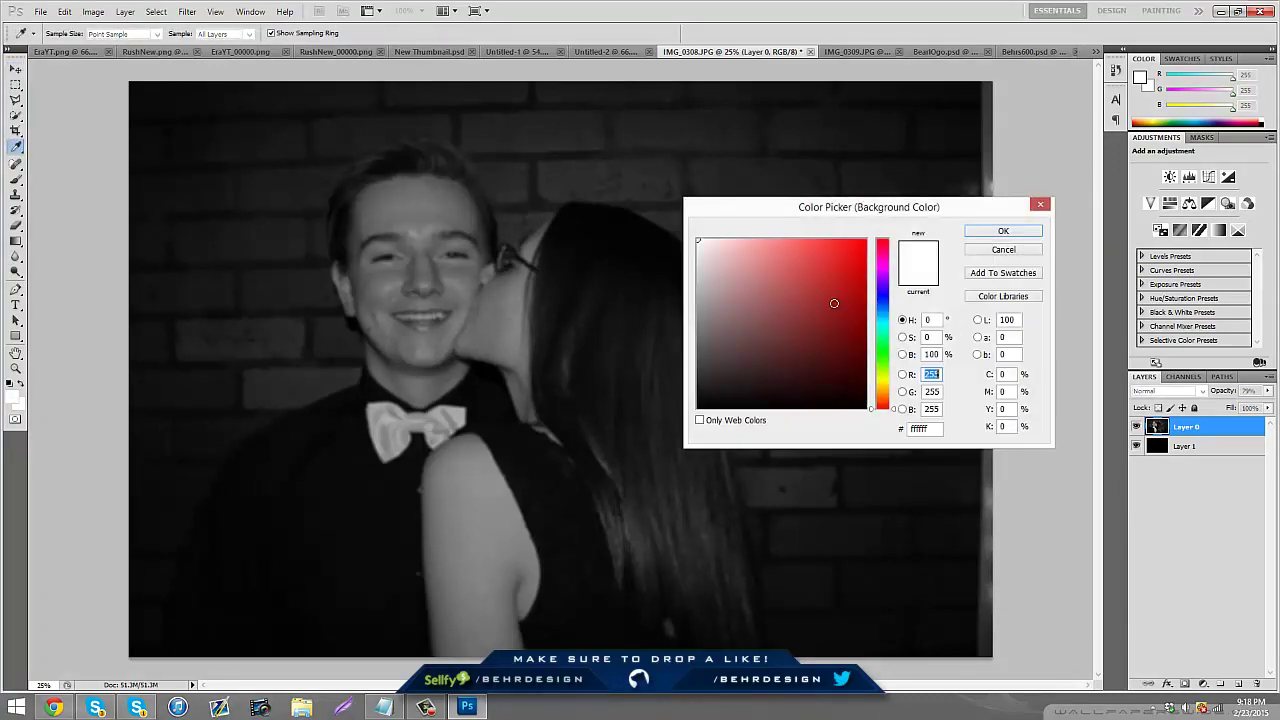
click(991, 230)
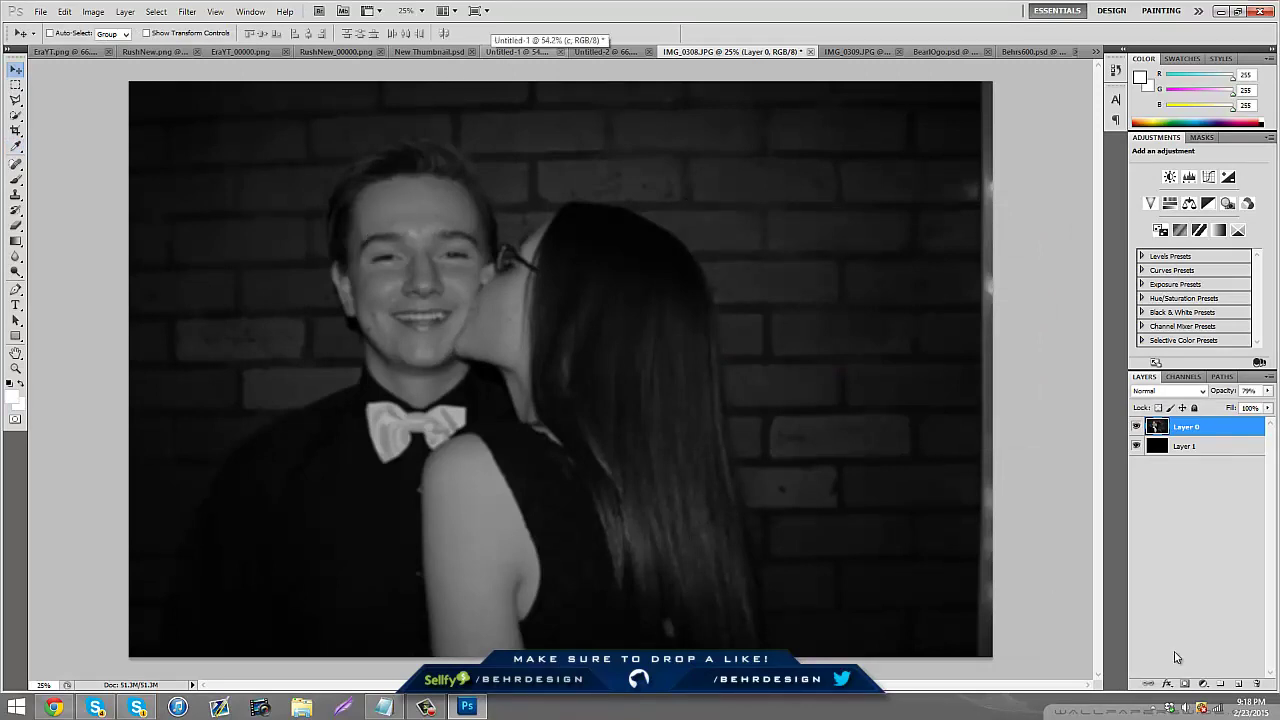
Add a new Layer 2 and select the Foreground to Transparent gradient preset.
click(1238, 684)
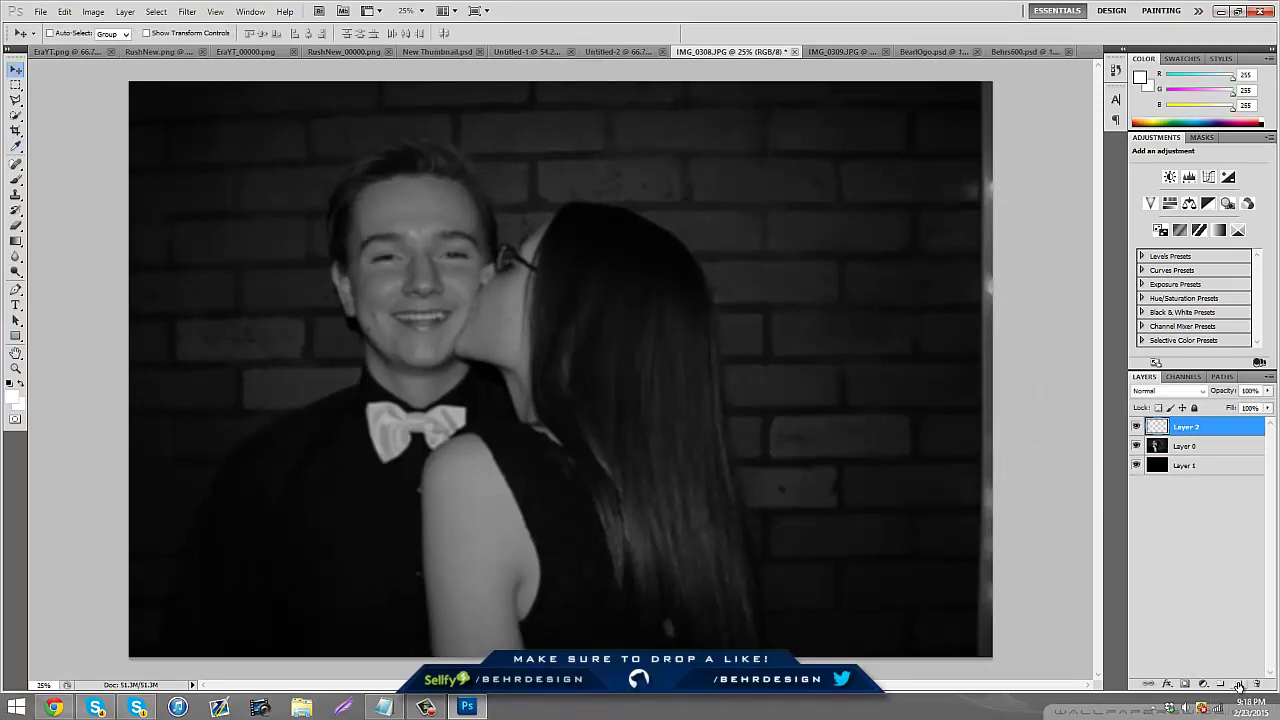
click(14, 243)
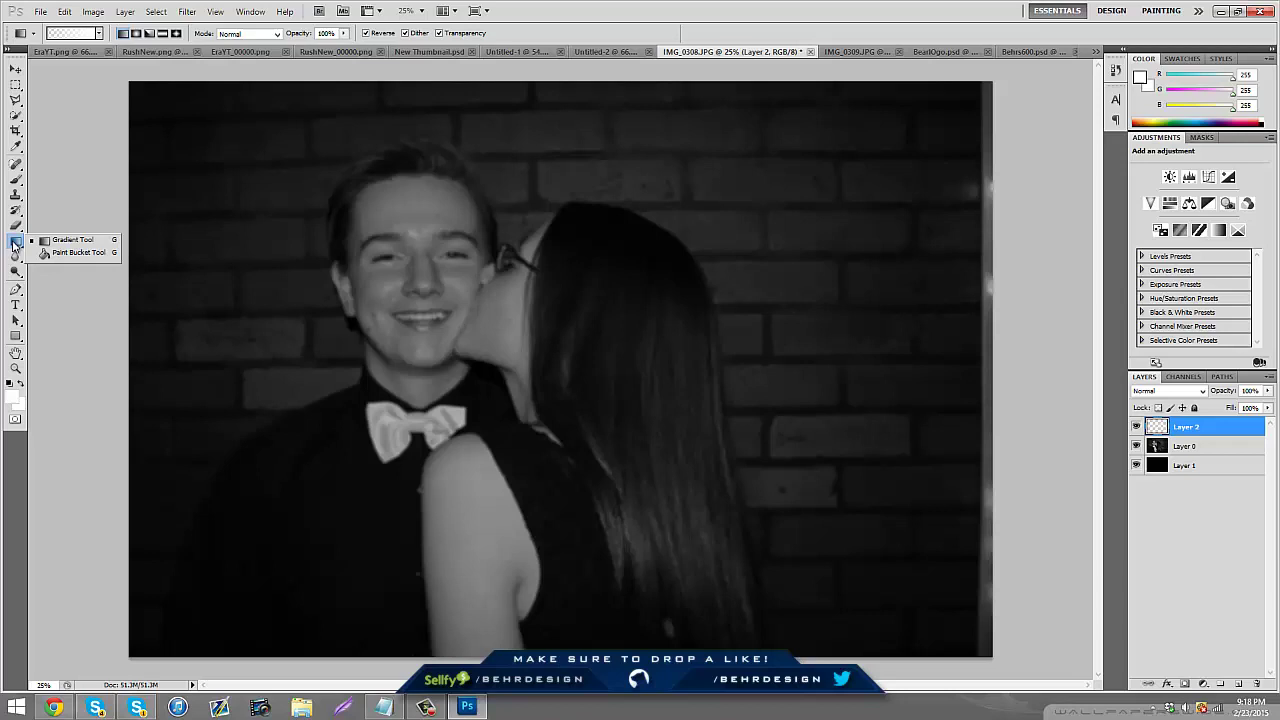
click(60, 239)
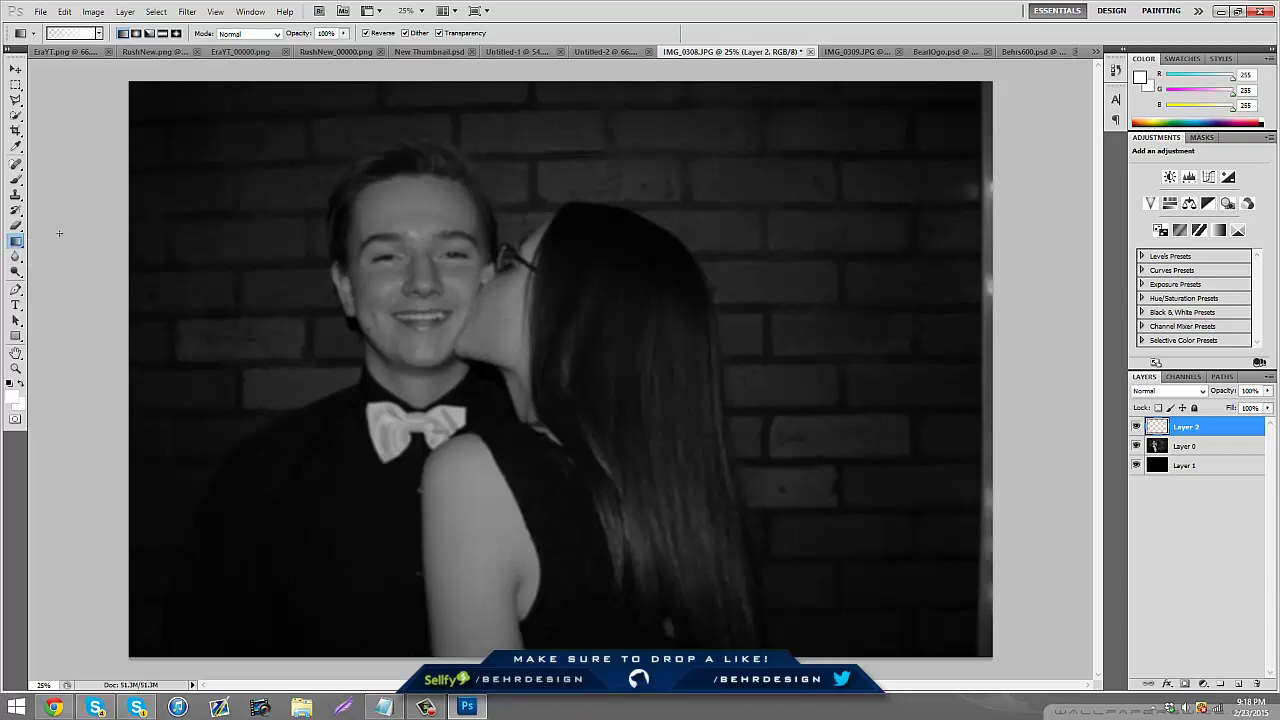
click(70, 33)
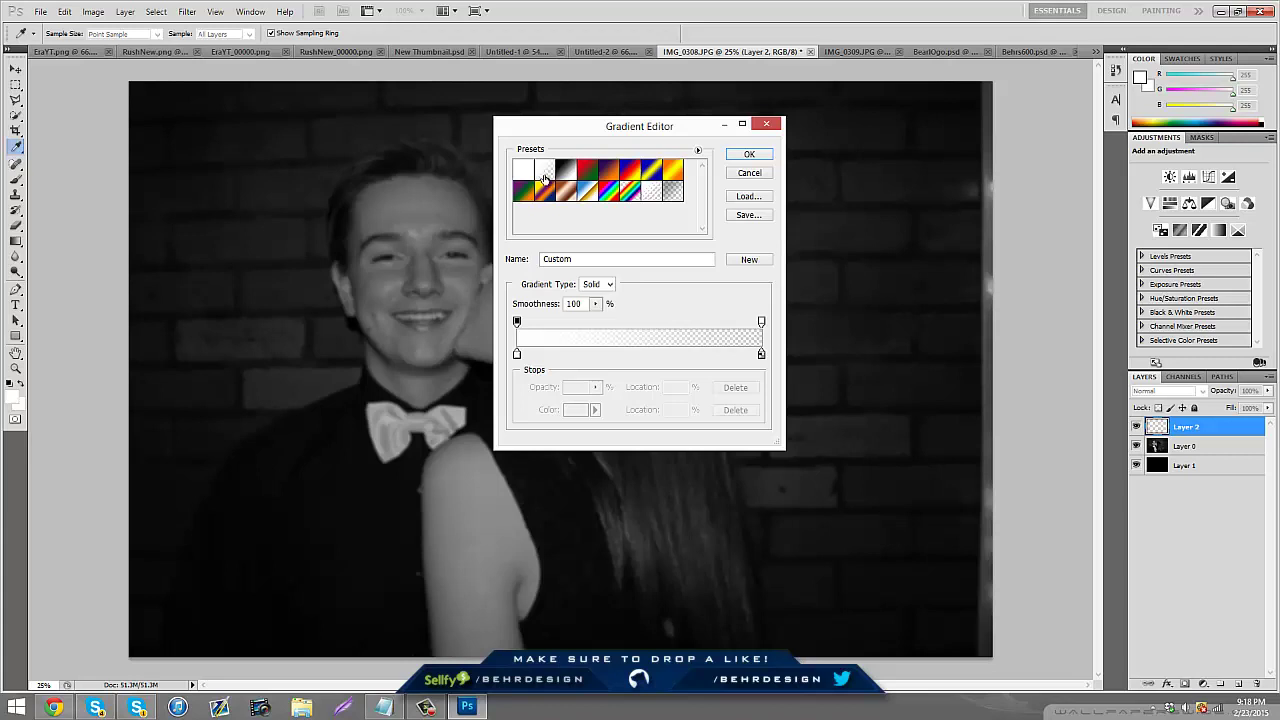
click(544, 177)
click(753, 153)
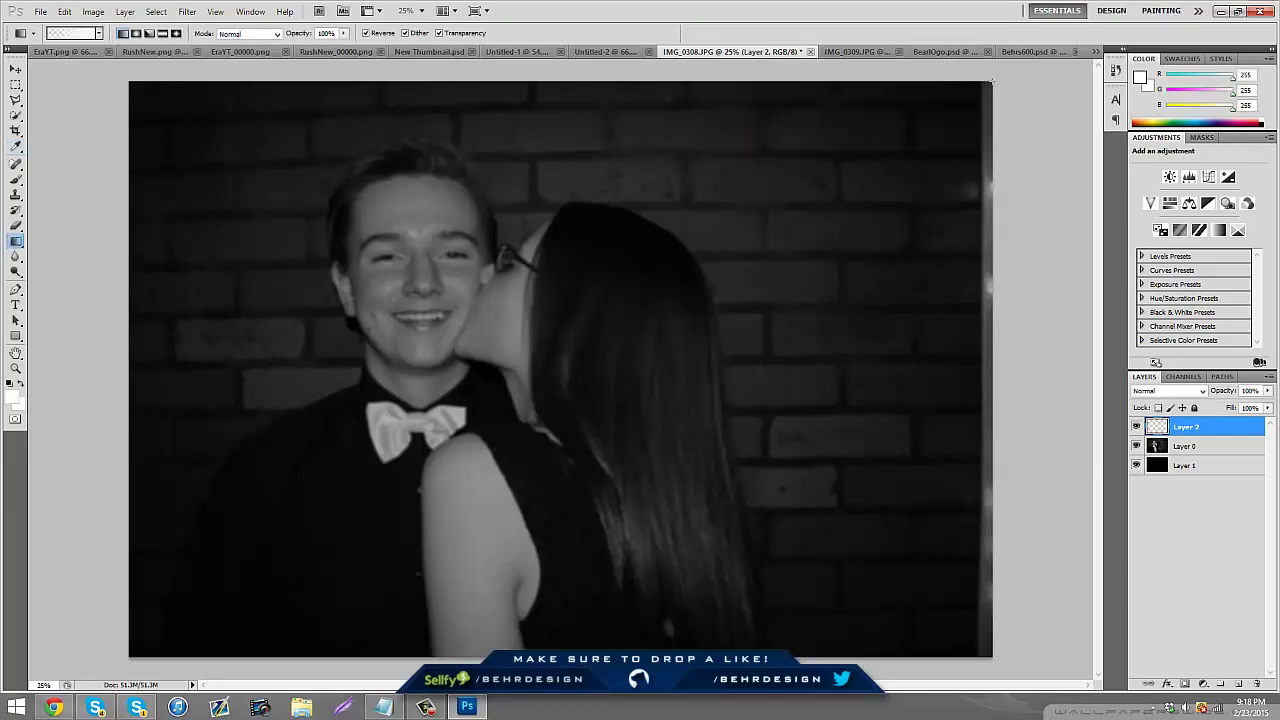
Draw a white gradient from top-right to bottom-left and lower its fill to 25%.
drag(991, 81, 119, 656)
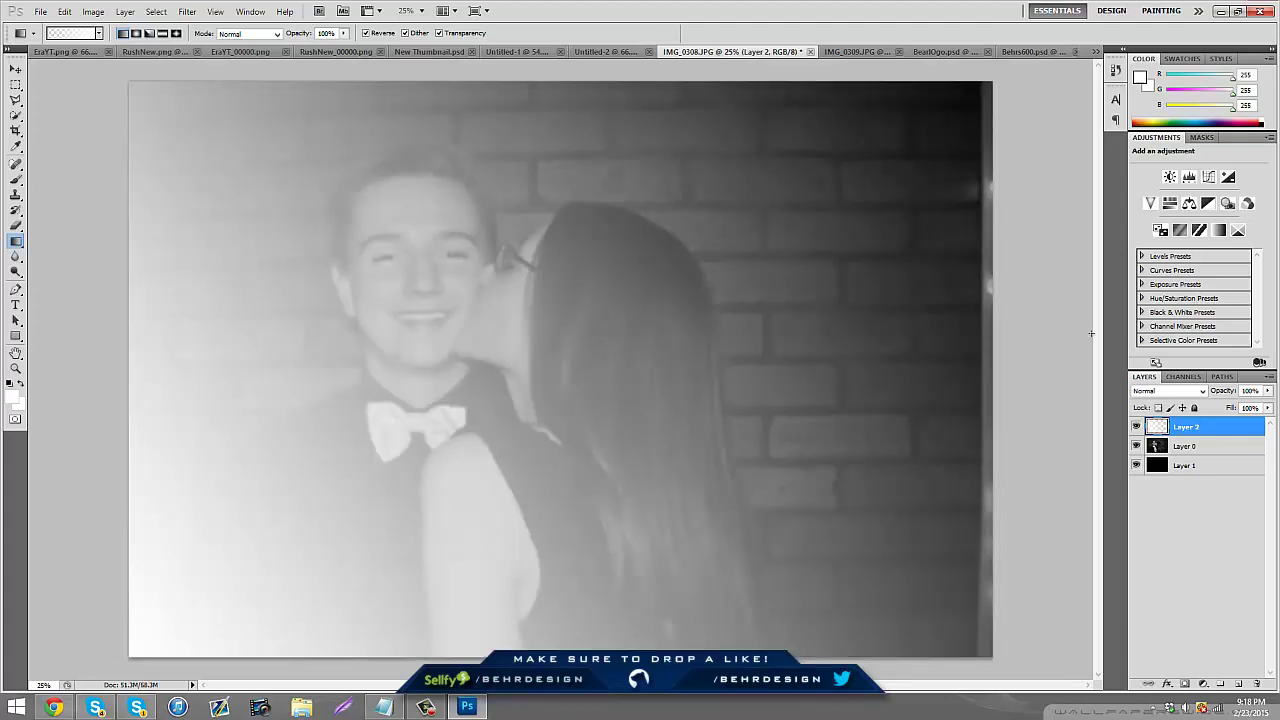
click(1268, 408)
drag(1264, 420, 1222, 434)
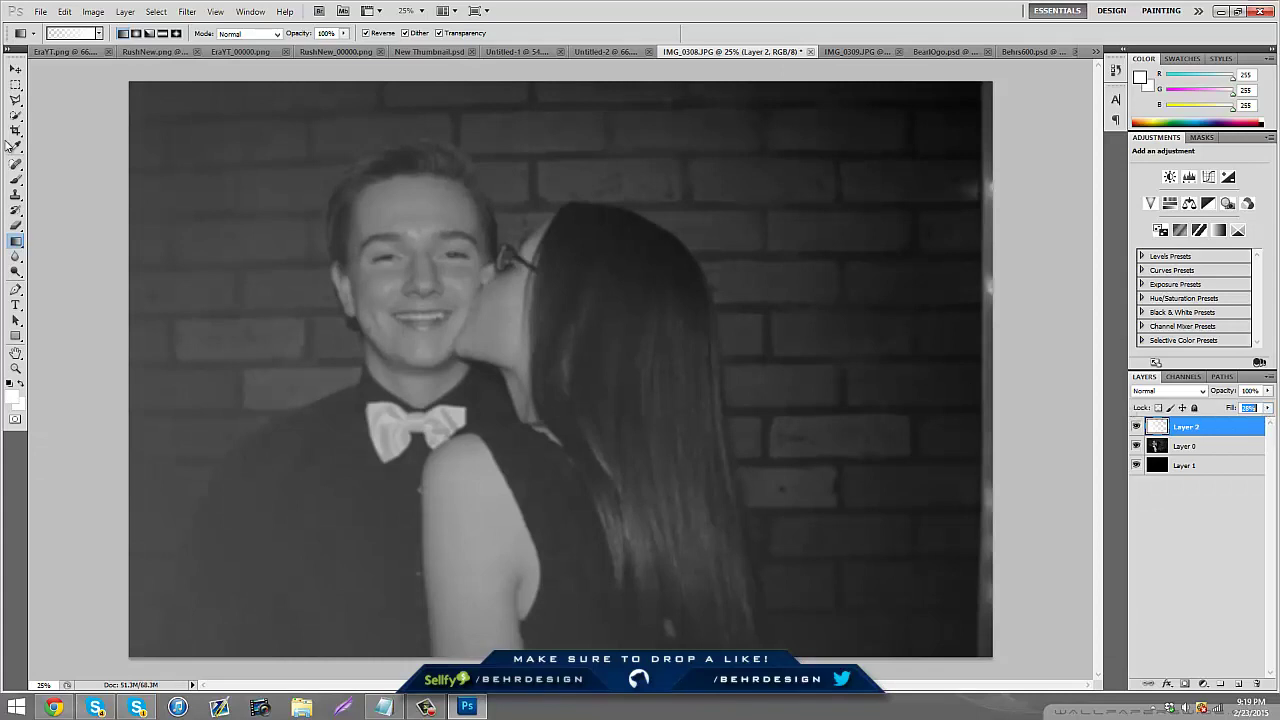
Delete the haze inside a left-side triangle drawn with the Polygonal Lasso.
click(15, 100)
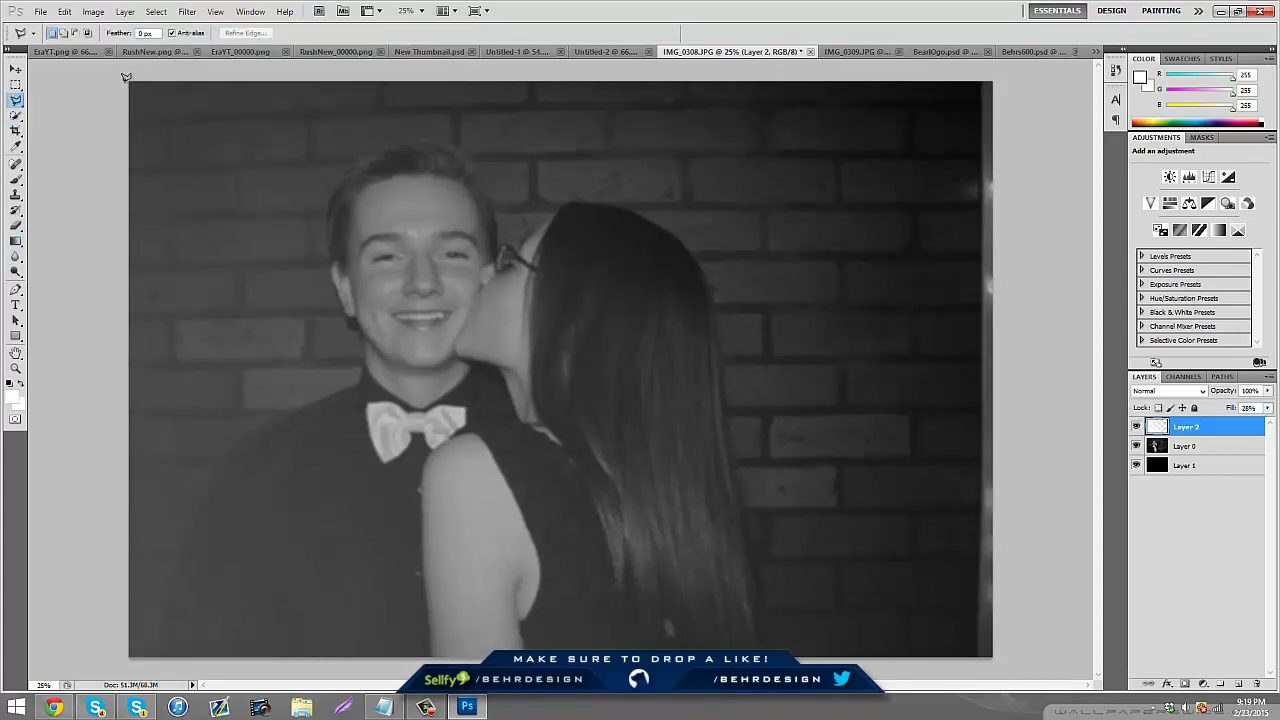
click(266, 76)
click(683, 680)
click(88, 665)
double_click(77, 66)
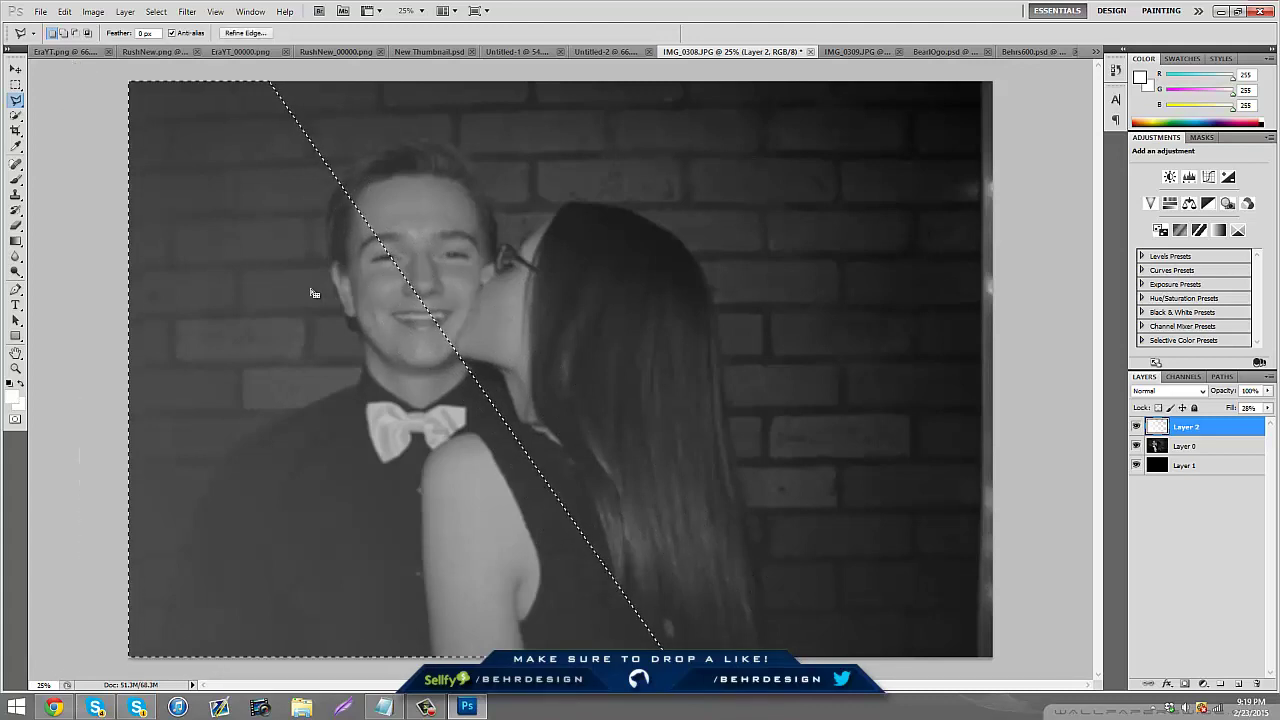
key(Delete)
Deselect and lower Layer 2's opacity to 63%.
key(ctrl+d)
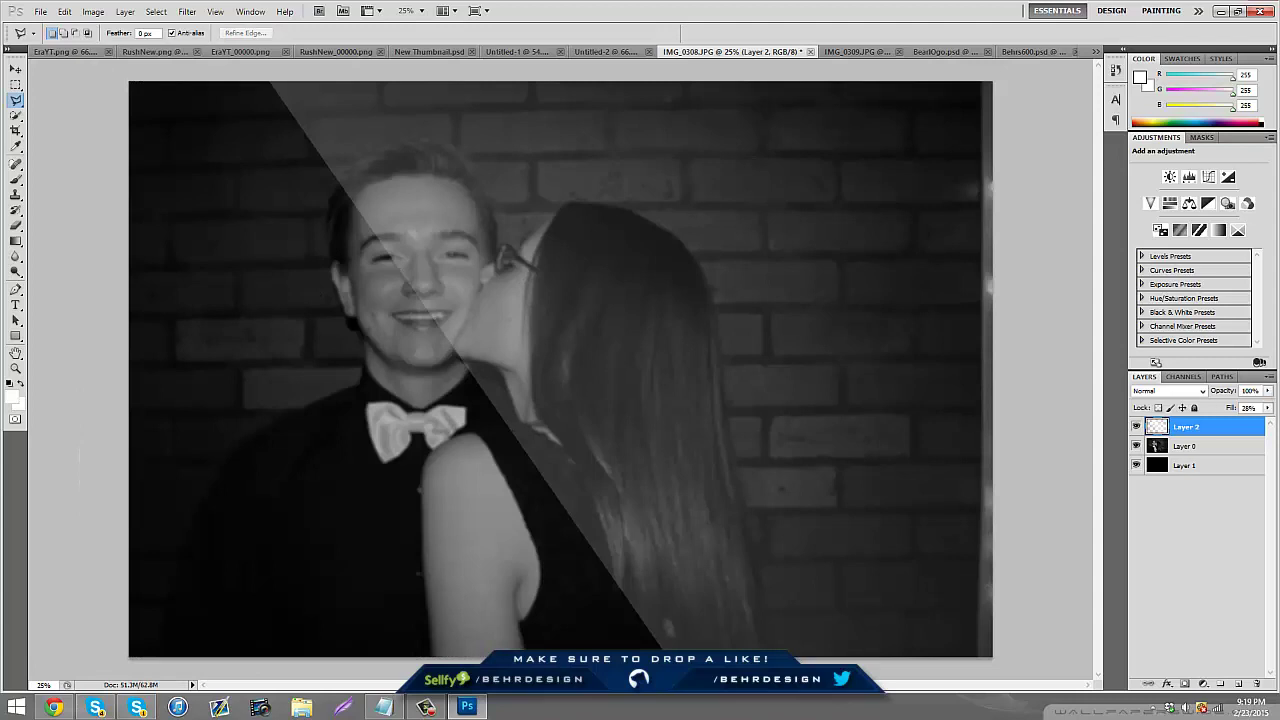
click(1268, 390)
drag(1268, 404, 1245, 415)
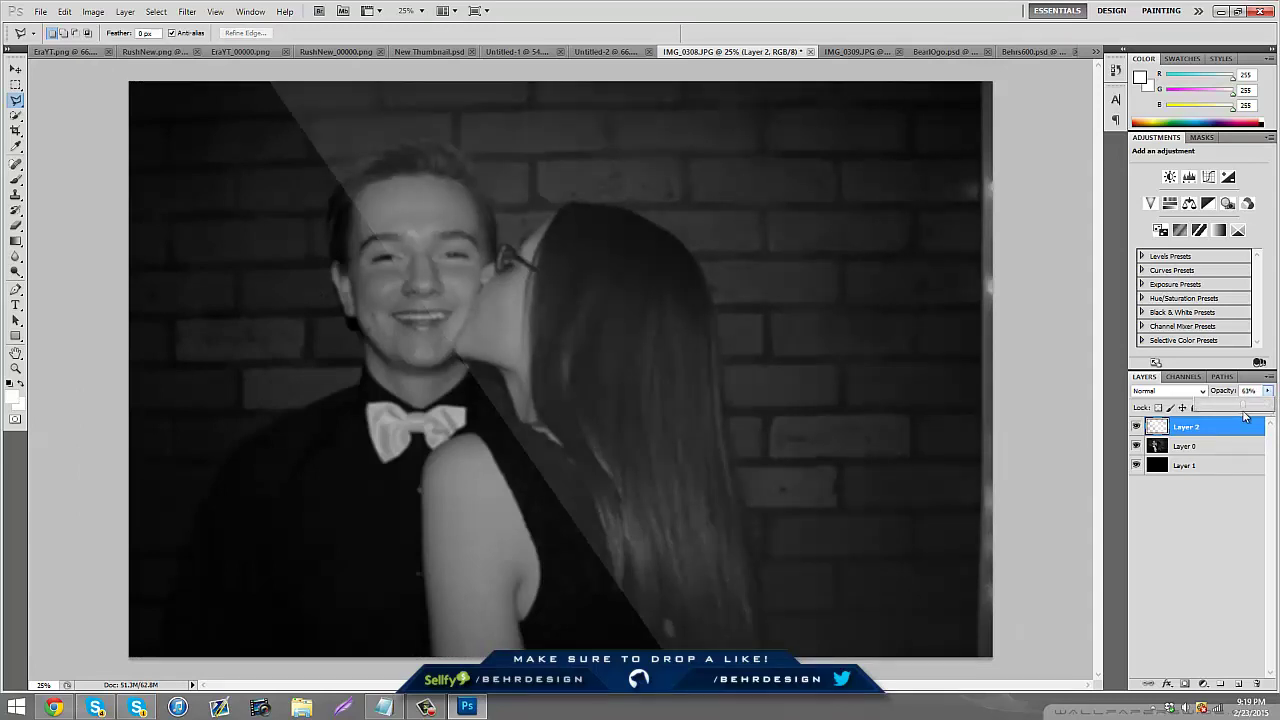
Try a drop shadow on Layer 2, remove it, then nudge the glare band right.
right_click(1216, 429)
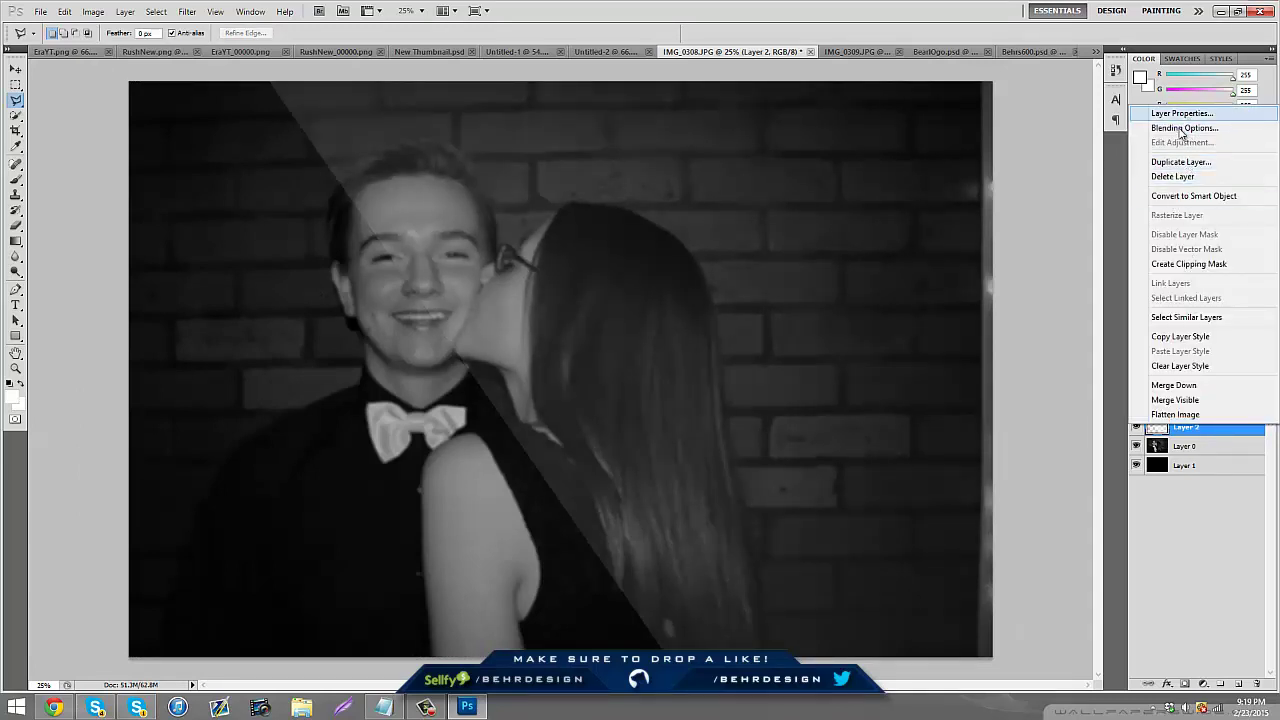
click(1180, 129)
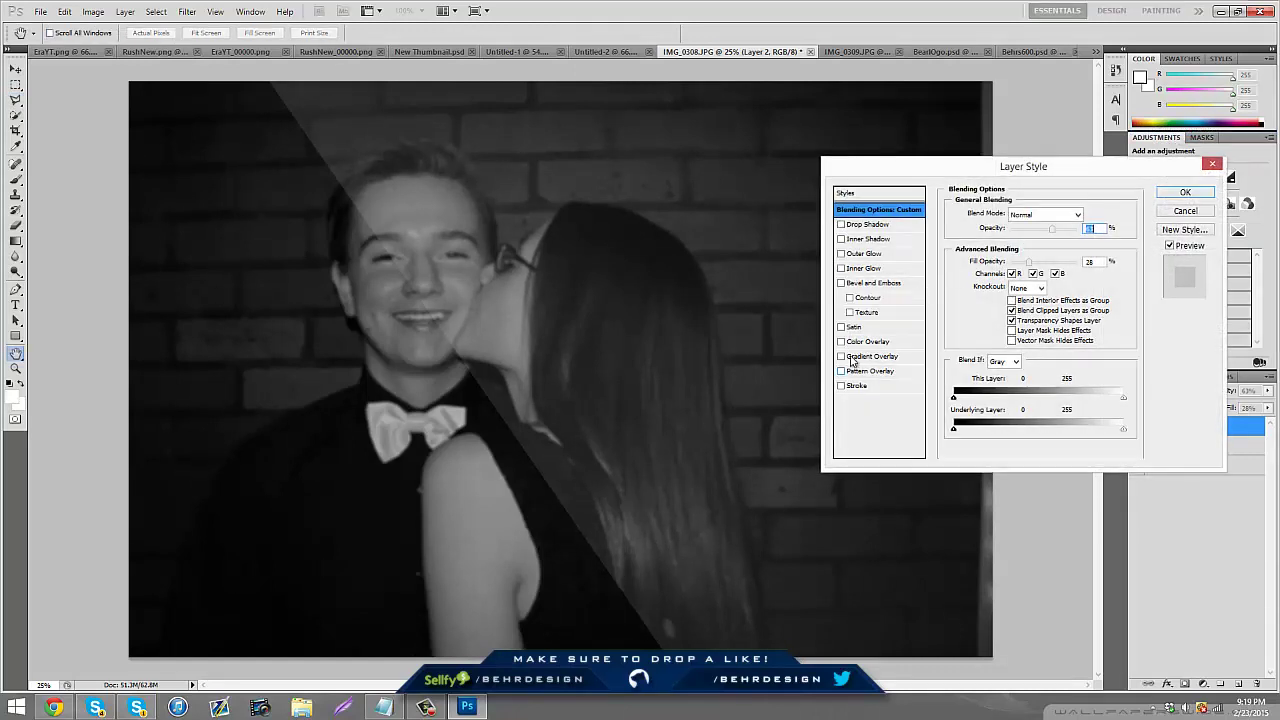
click(841, 224)
click(870, 226)
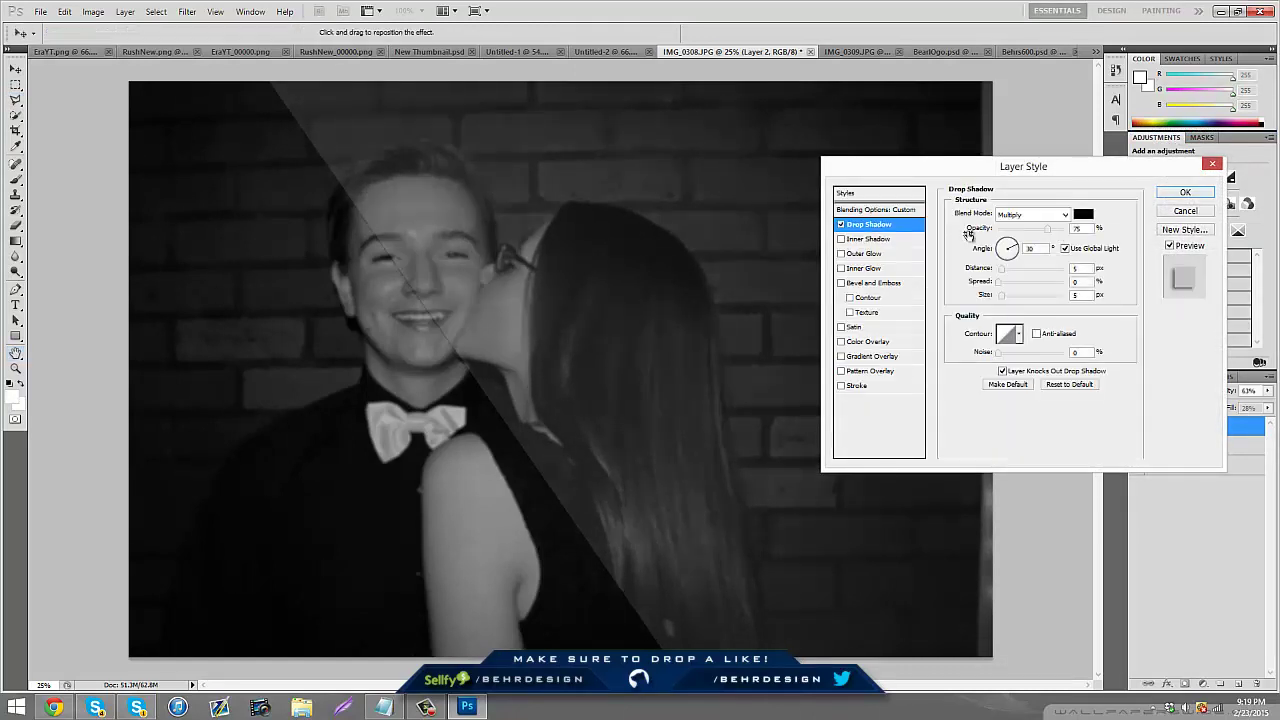
drag(1002, 229, 814, 246)
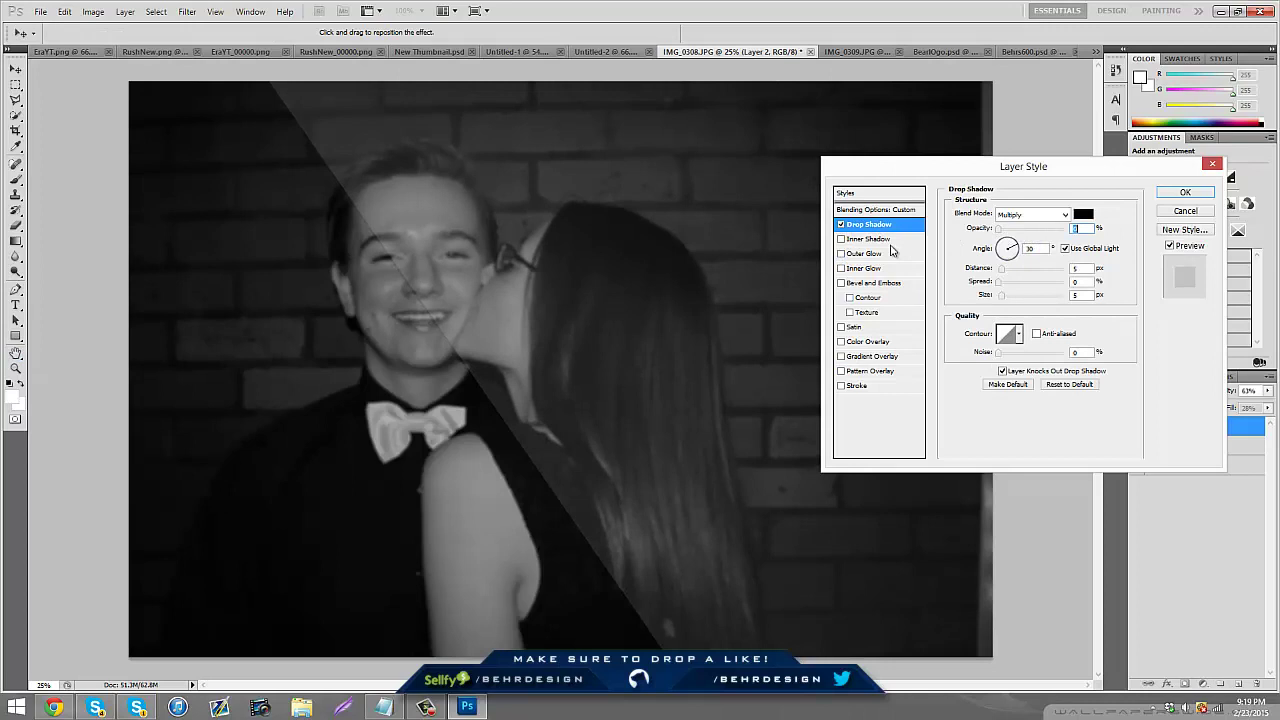
click(841, 225)
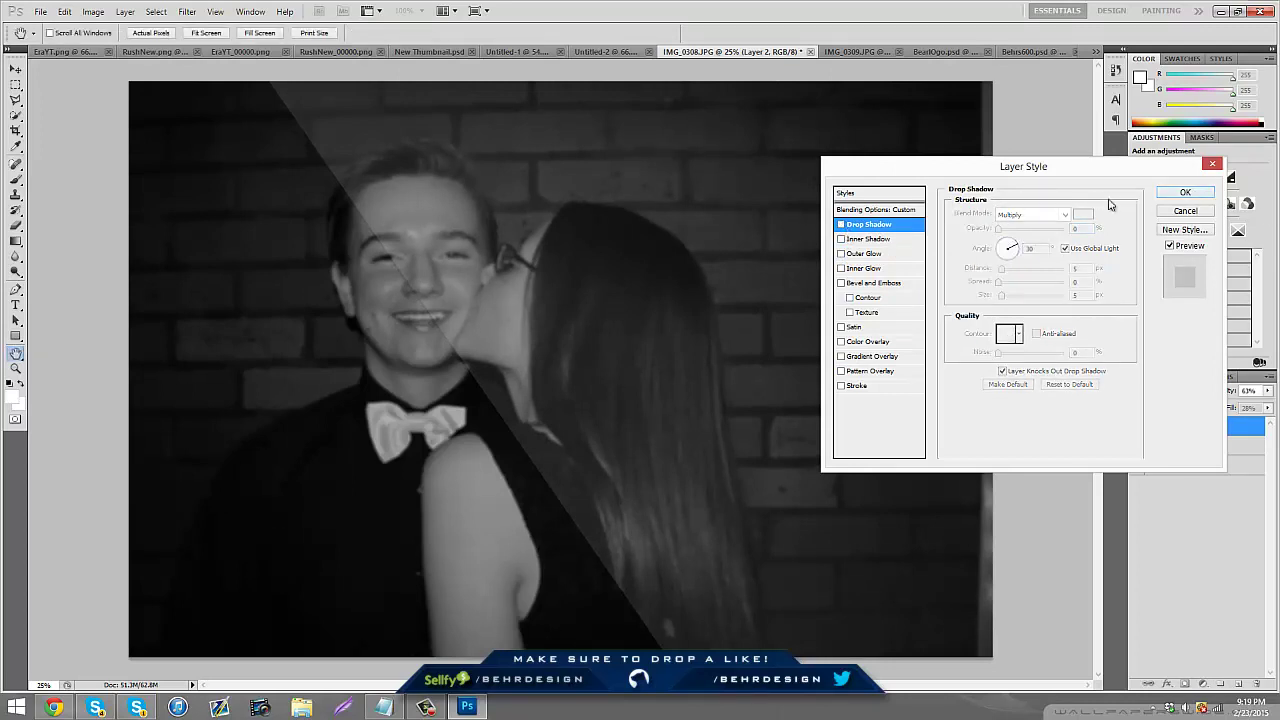
click(1184, 193)
click(16, 69)
key(shift+Right)
key(shift+Right)
key(shift+Right)
key(shift+Right)
key(shift+Right)
key(shift+Right)
key(shift+Right)
key(shift+Right)
key(shift+Right)
key(shift+Right)
key(shift+Right)
key(shift+Right)
key(shift+Right)
key(shift+Right)
key(shift+Right)
key(shift+Right)
key(shift+Right)
key(shift+Right)
key(shift+Right)
key(shift+Right)
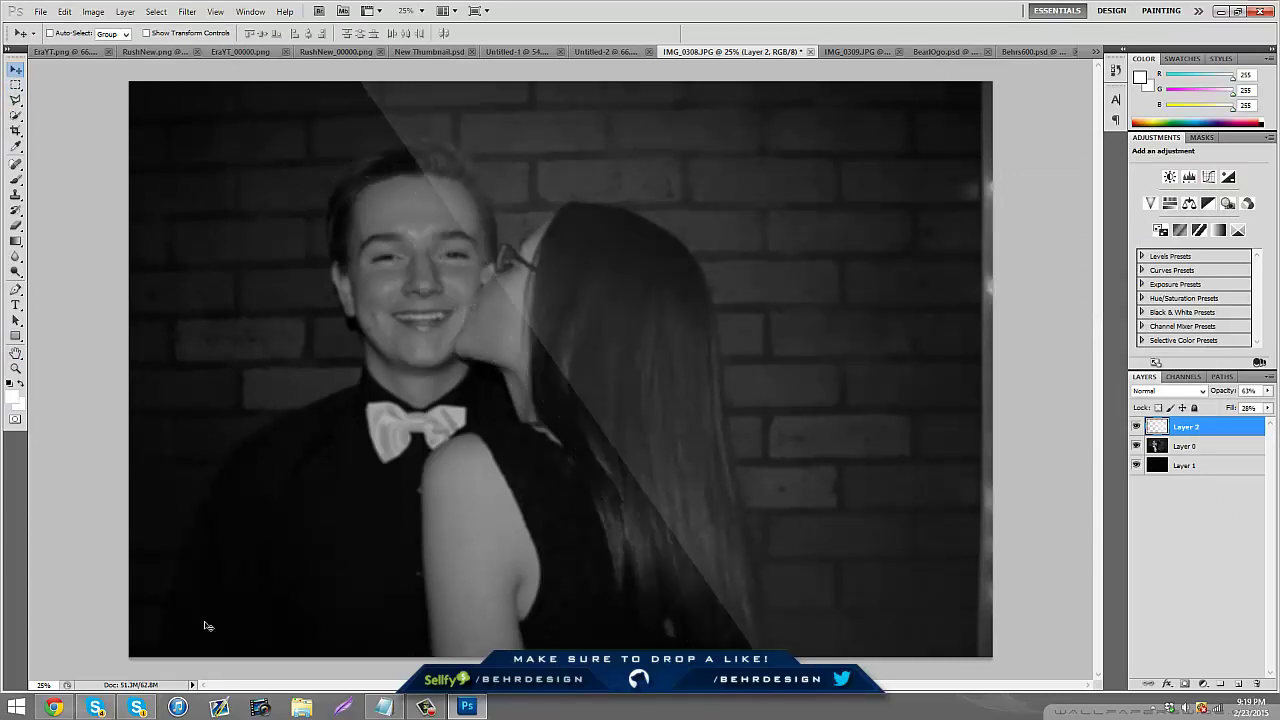
Add a vertical ruler guide at the photo's centre and shift the glare band slightly right.
key(ctrl+t)
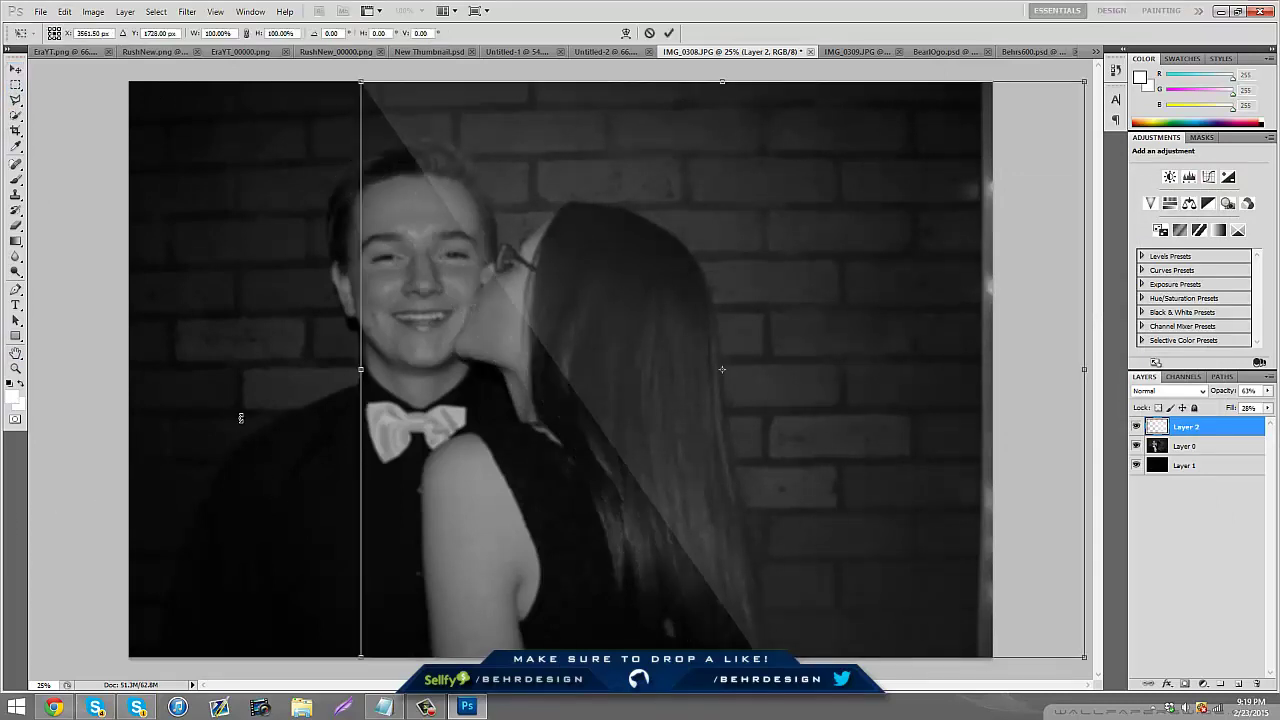
key(Return)
key(ctrl+r)
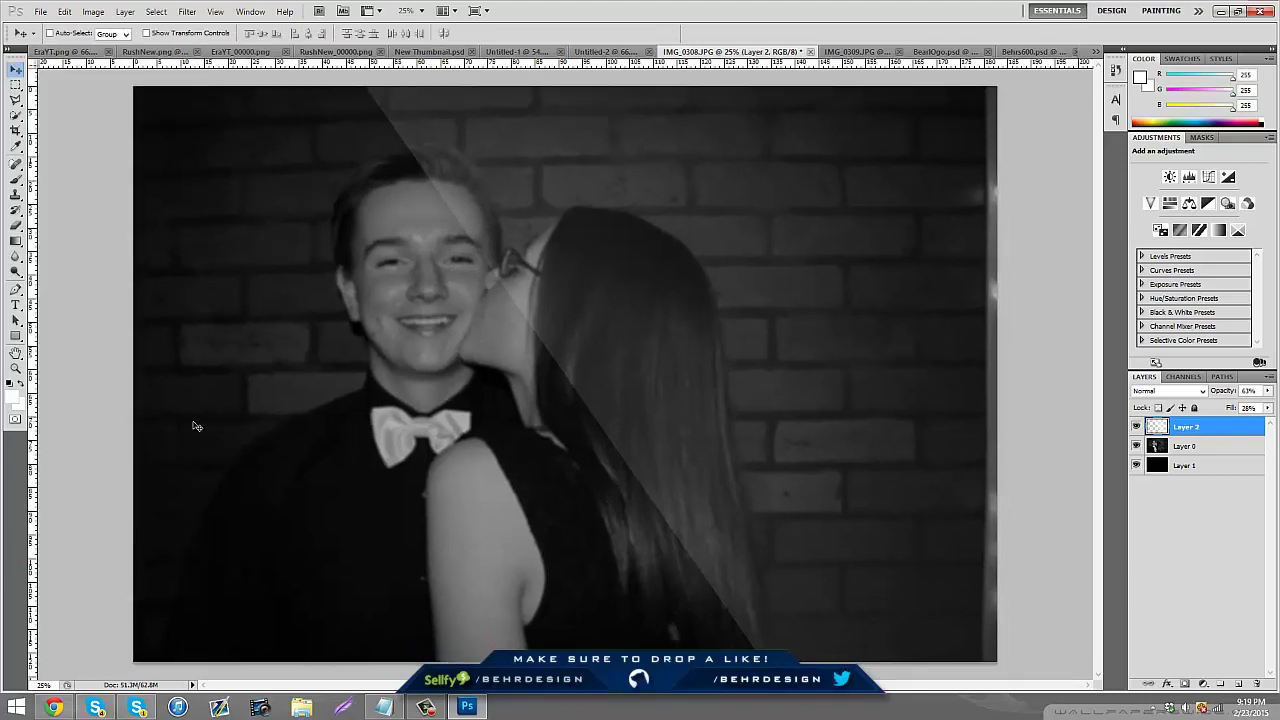
drag(100, 440, 566, 453)
drag(342, 171, 354, 175)
Duplicate the glare layer, flip it horizontally into an X centred on the guide, then switch to BearlOgo.psd.
key(ctrl+j)
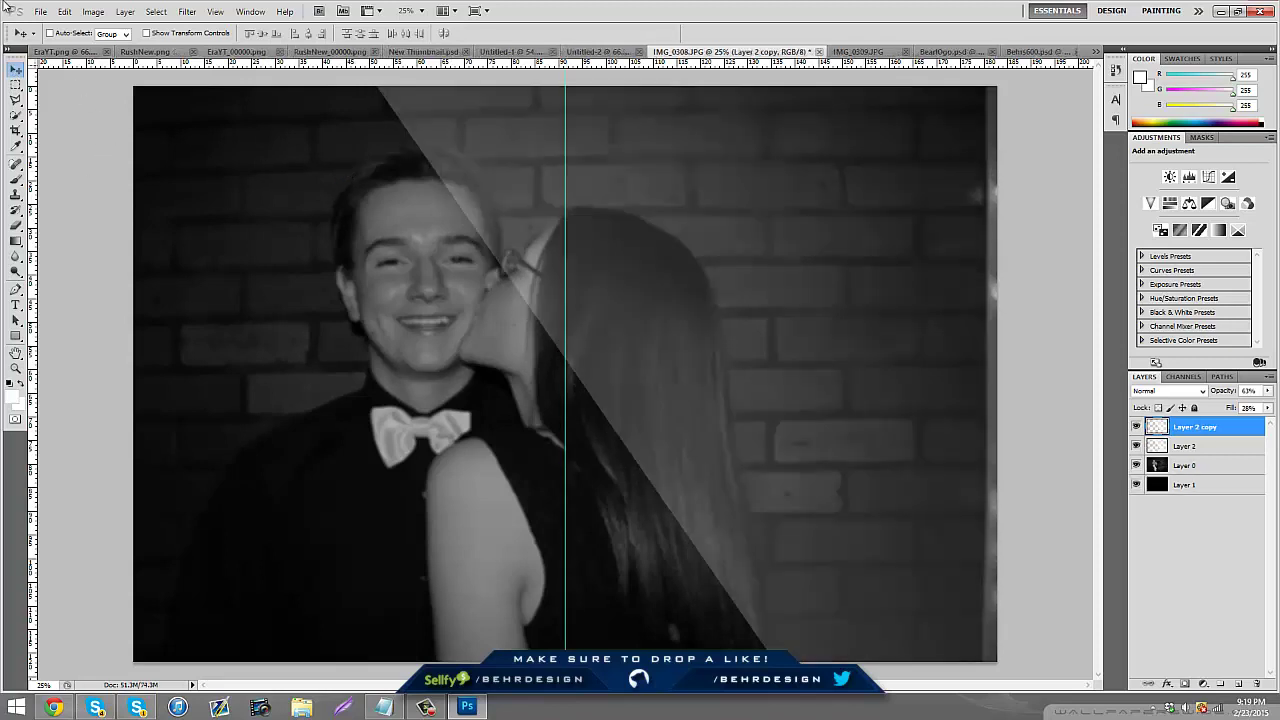
click(64, 11)
mouse_move(150, 271)
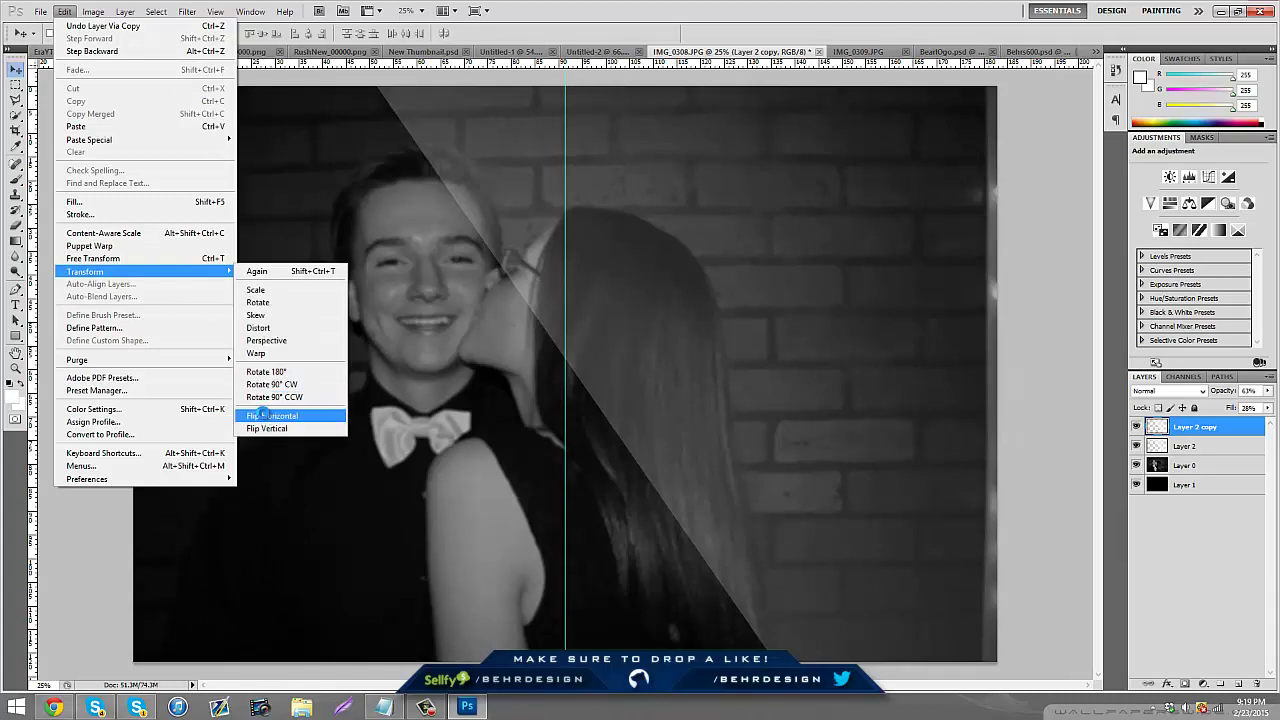
click(290, 416)
drag(634, 353, 600, 351)
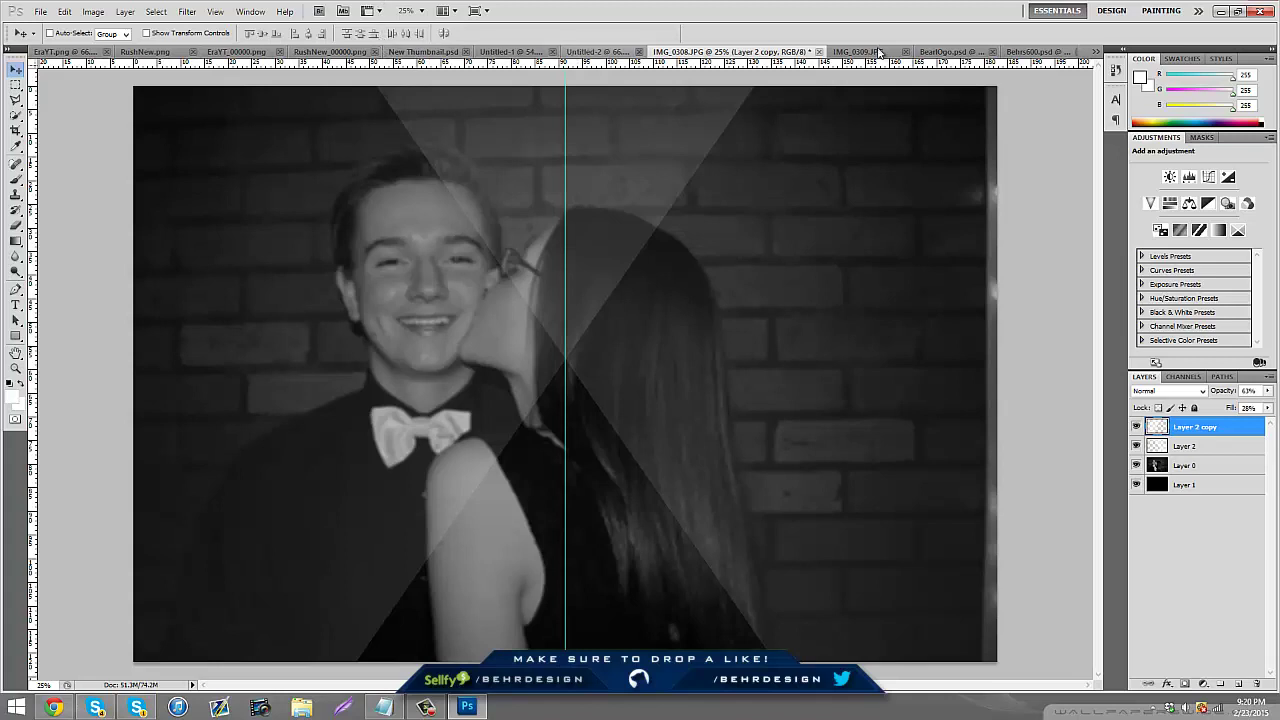
click(945, 51)
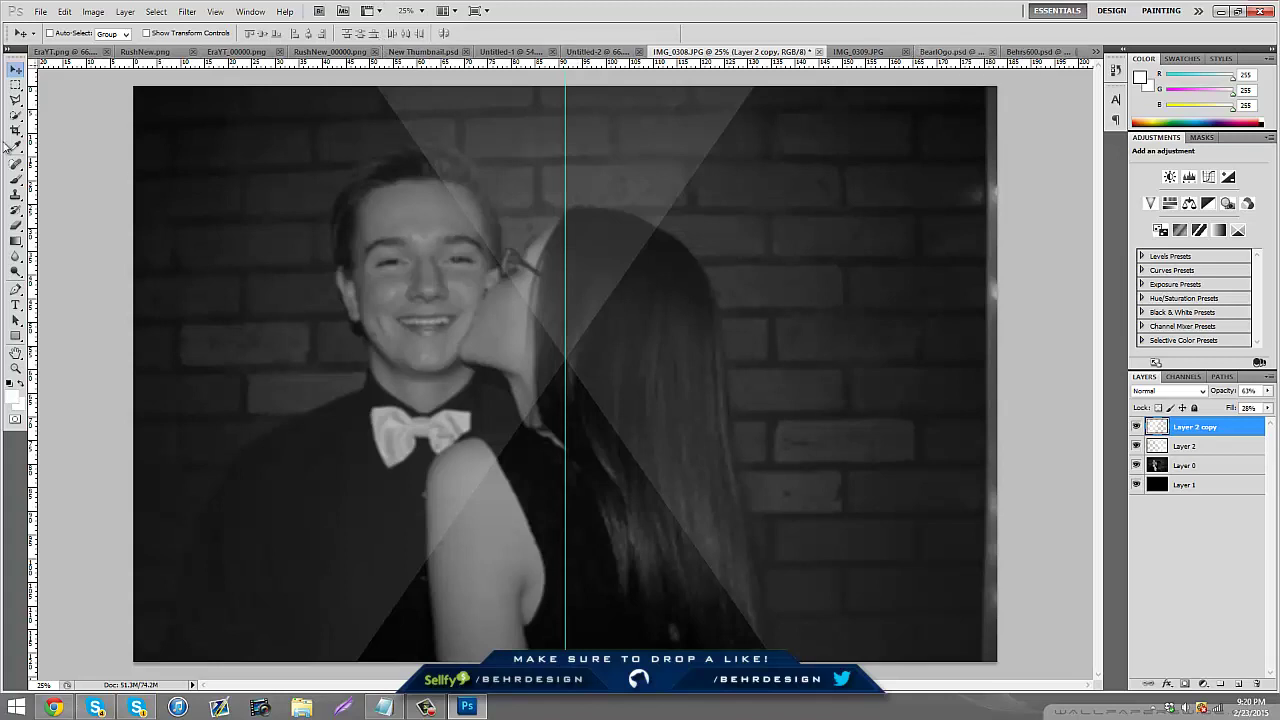
Bring the bear logo into IMG_0308.JPG as Bear copy 2 and enlarge it to about 230%.
click(751, 50)
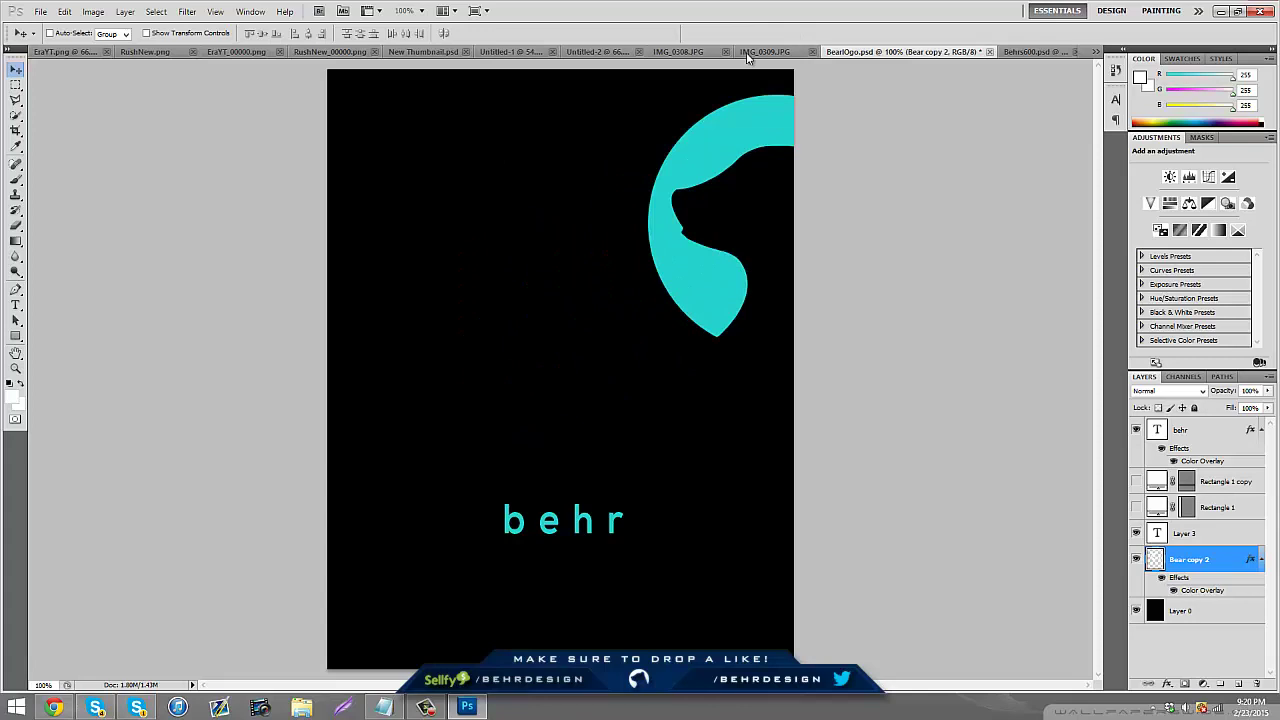
drag(705, 62, 549, 350)
key(ctrl+t)
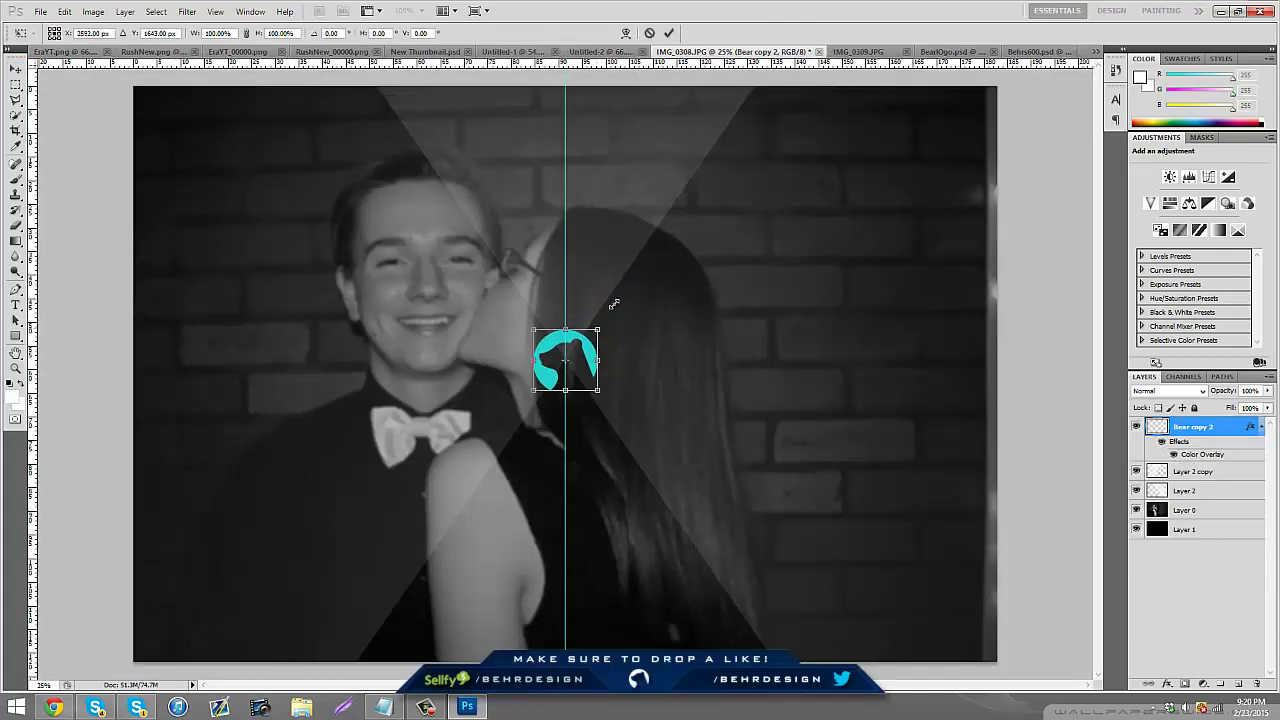
drag(614, 303, 639, 289)
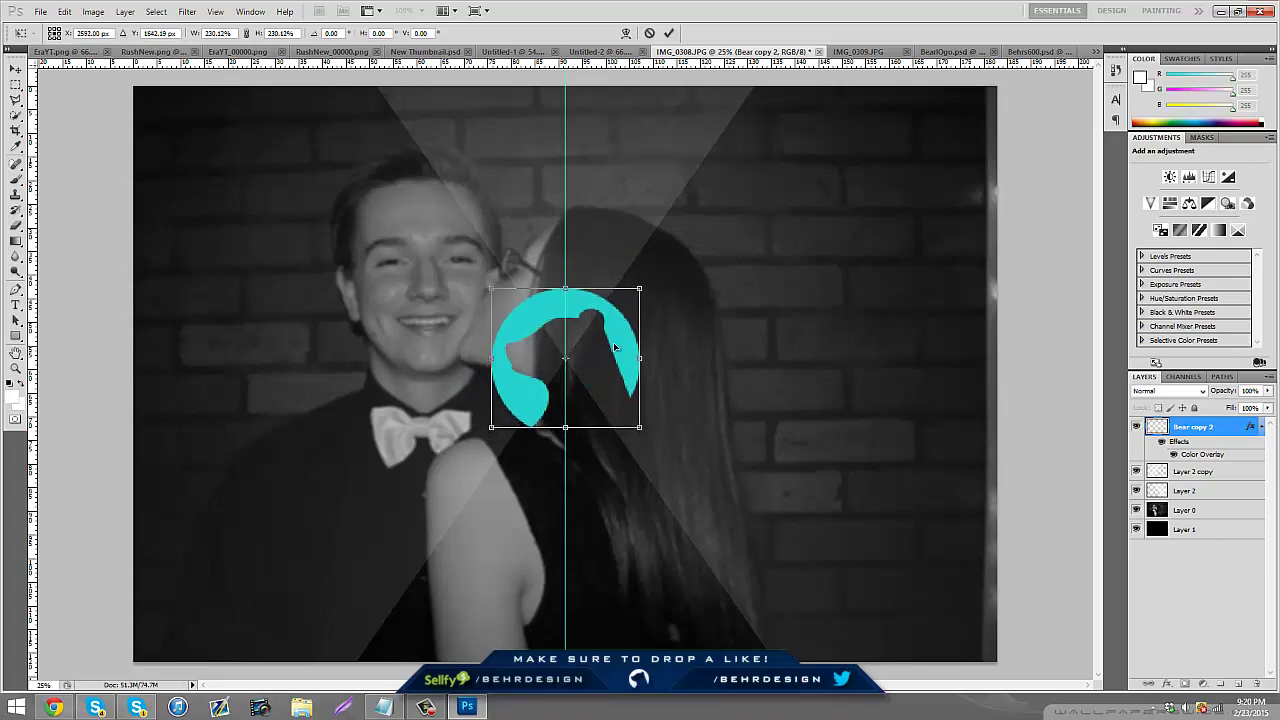
click(16, 68)
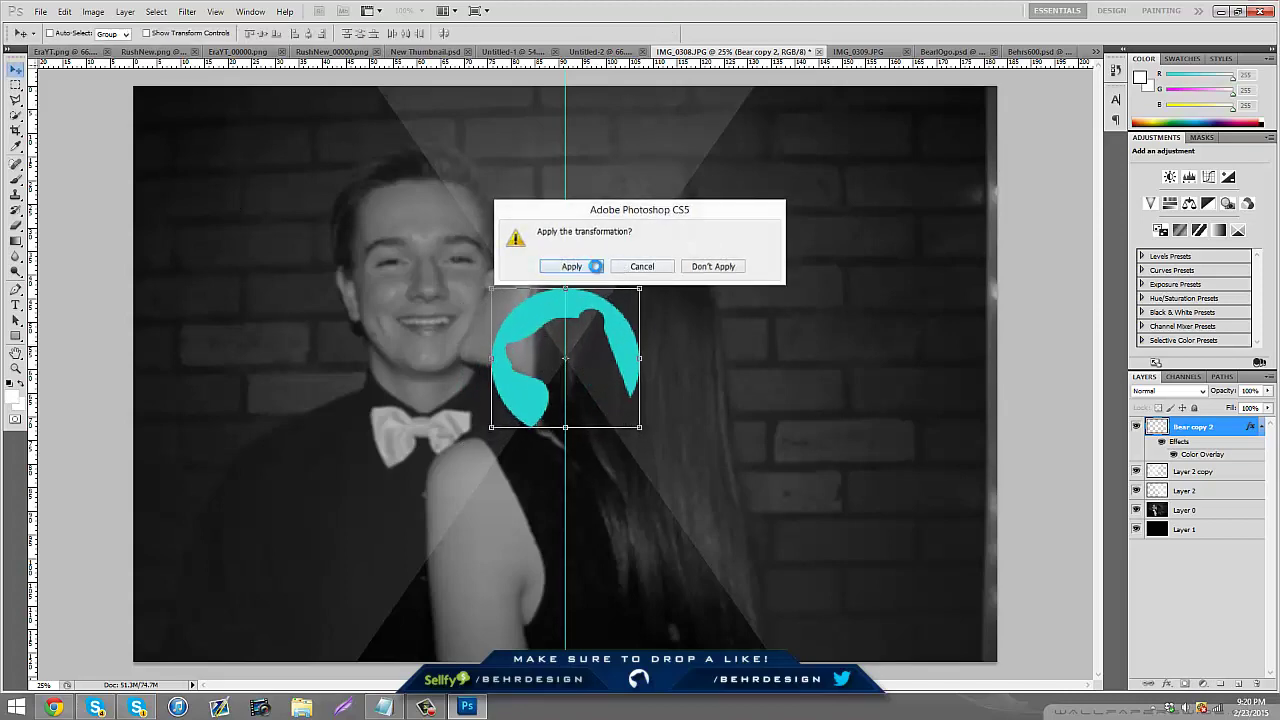
click(600, 266)
right_click(1219, 426)
click(1170, 129)
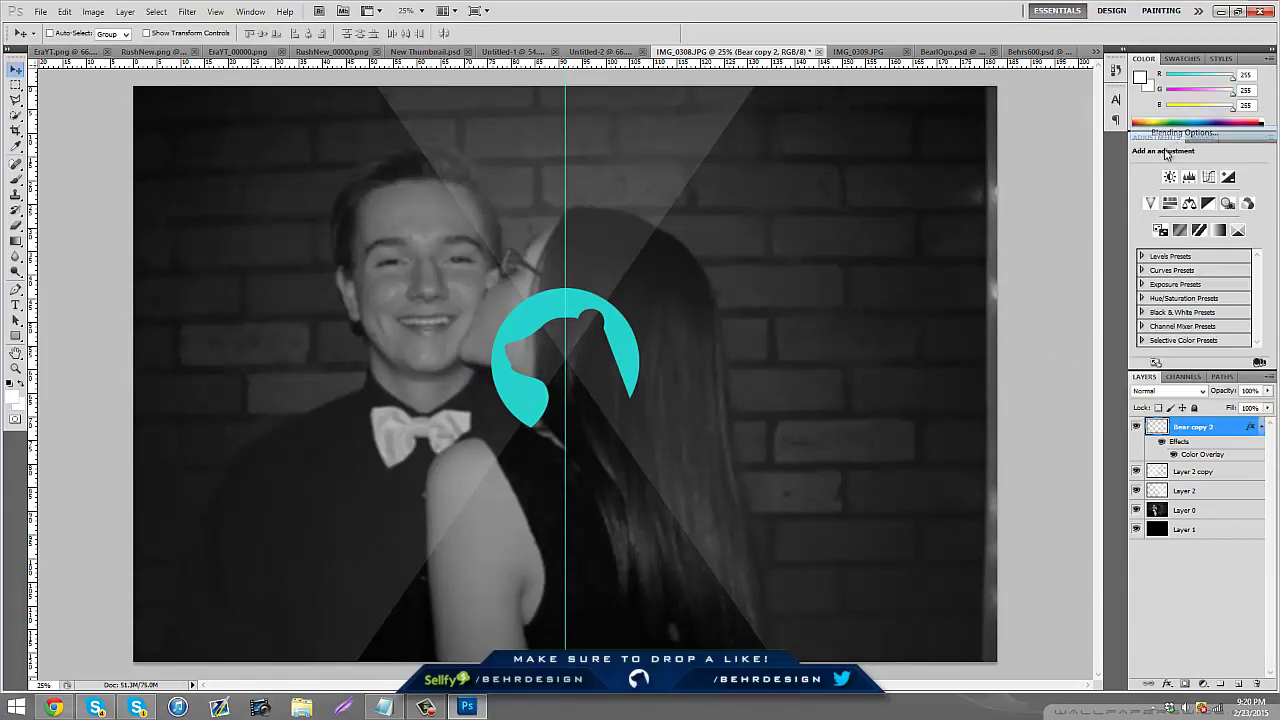
Remove the logo's teal Color Overlay and add a large, deep Bevel and Emboss with lighter shadows.
click(841, 341)
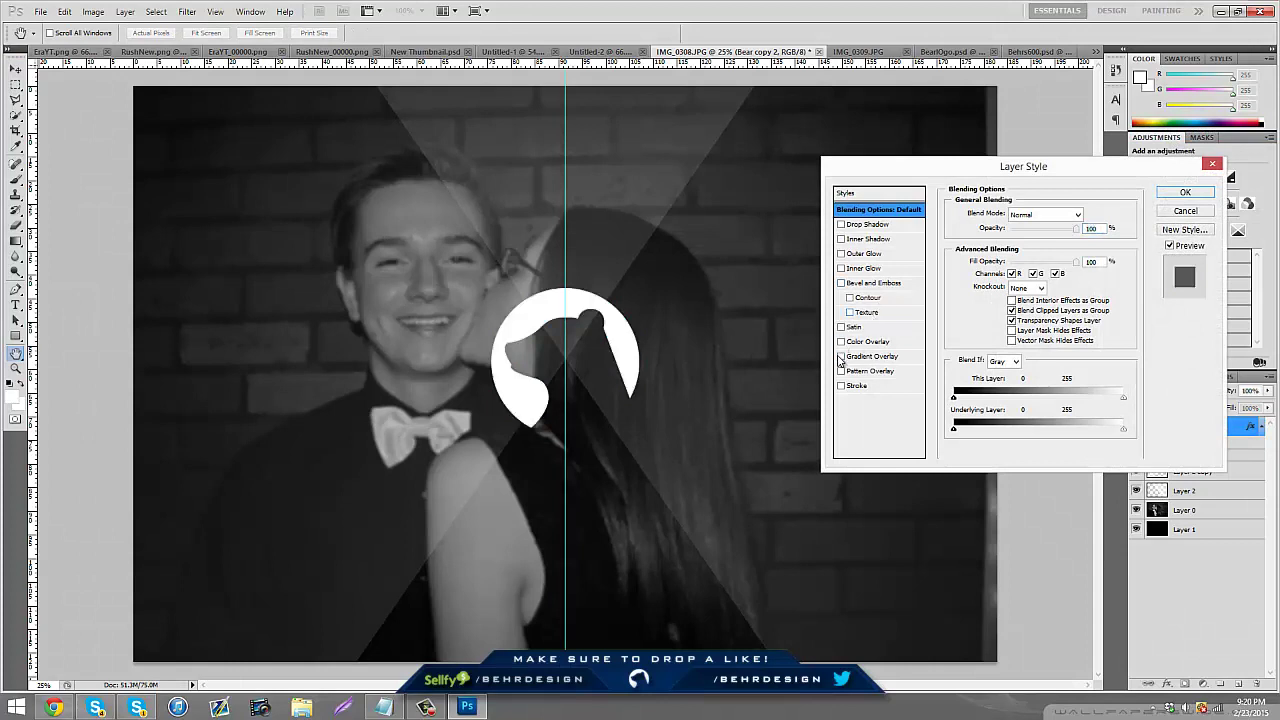
click(841, 356)
click(841, 356)
click(841, 283)
click(872, 283)
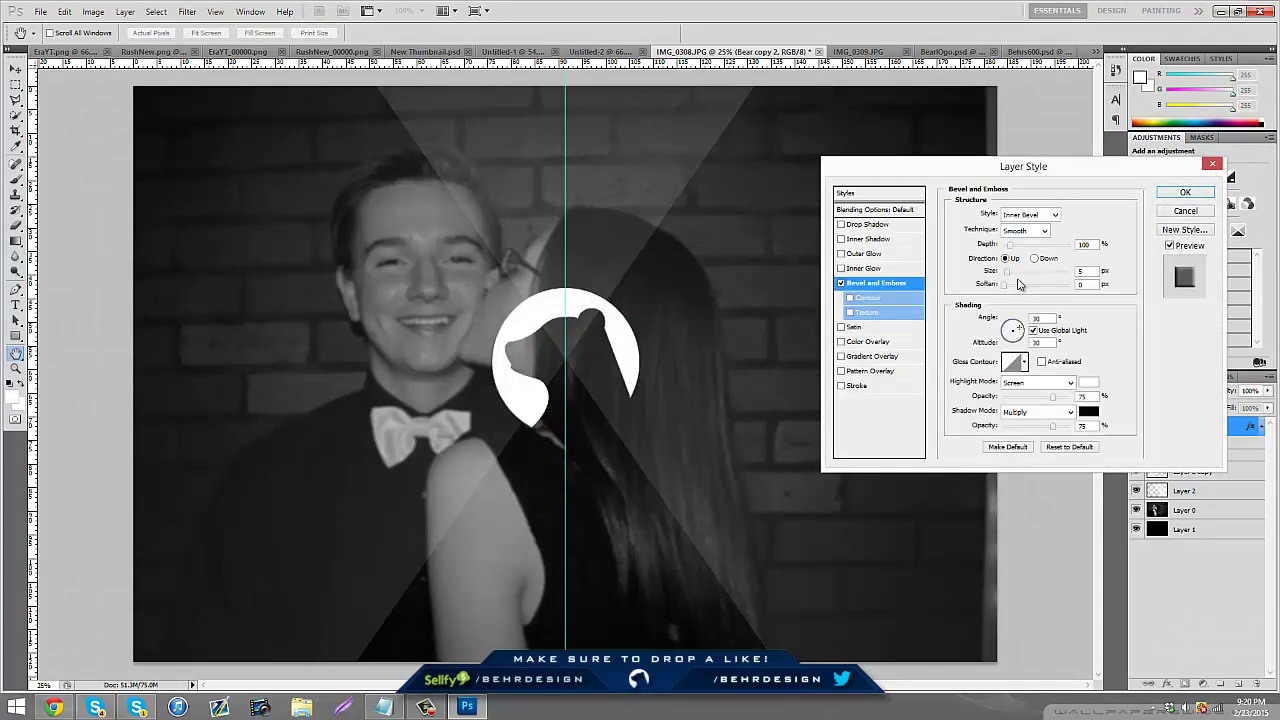
click(1016, 246)
click(1018, 286)
mouse_move(1008, 273)
mouse_down()
mouse_move(1036, 279)
mouse_move(1015, 246)
mouse_move(1010, 268)
mouse_up()
drag(1022, 430, 1026, 429)
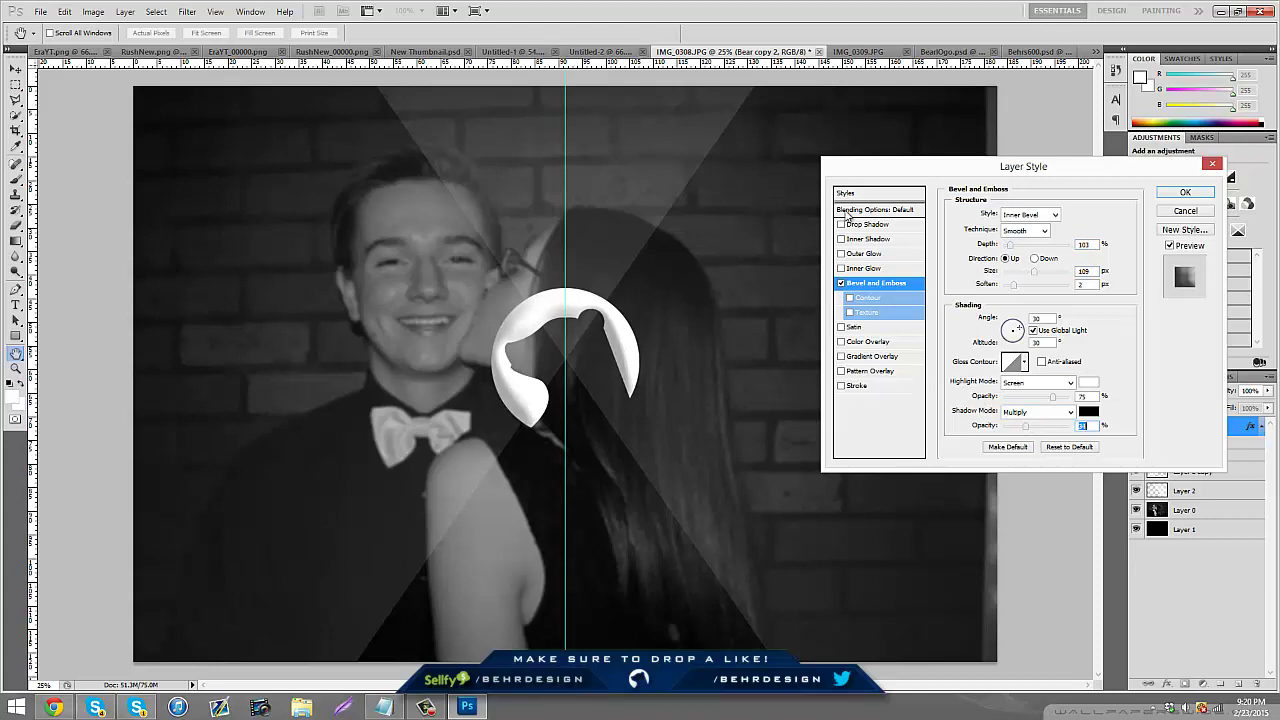
Add a spread, enlarged drop shadow at about 30% opacity and apply the style.
click(846, 225)
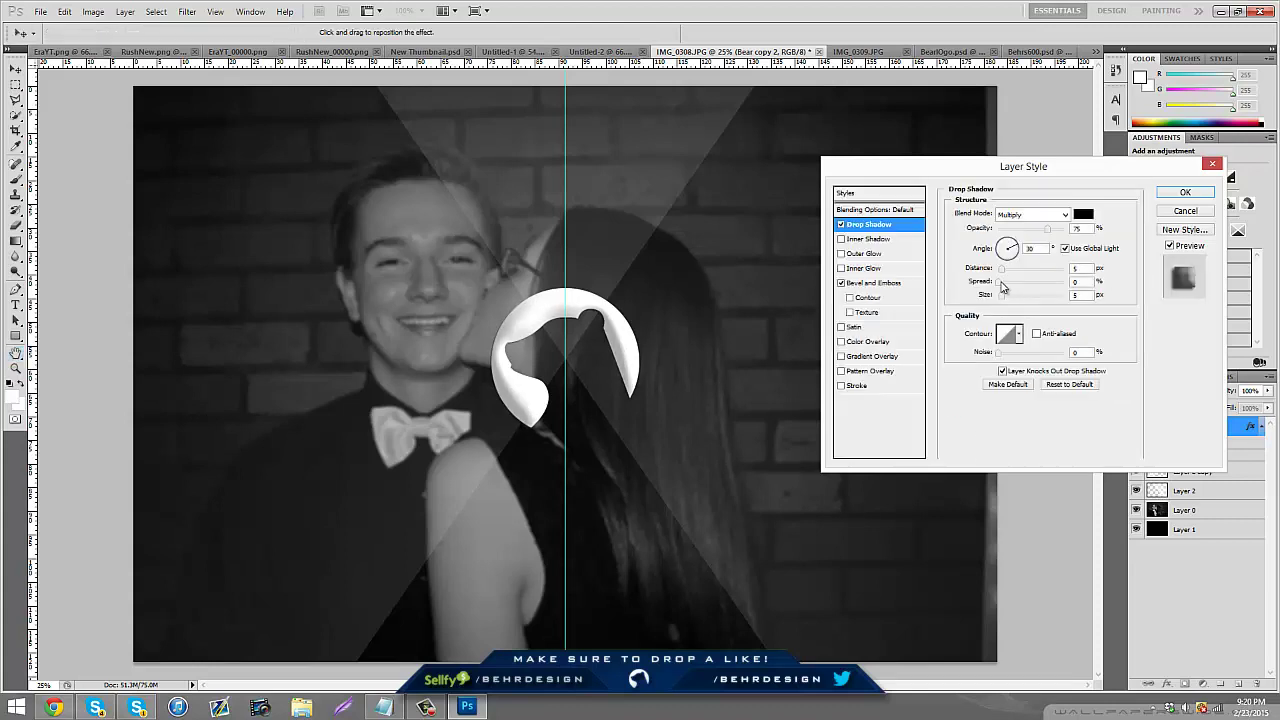
drag(1003, 287, 1028, 304)
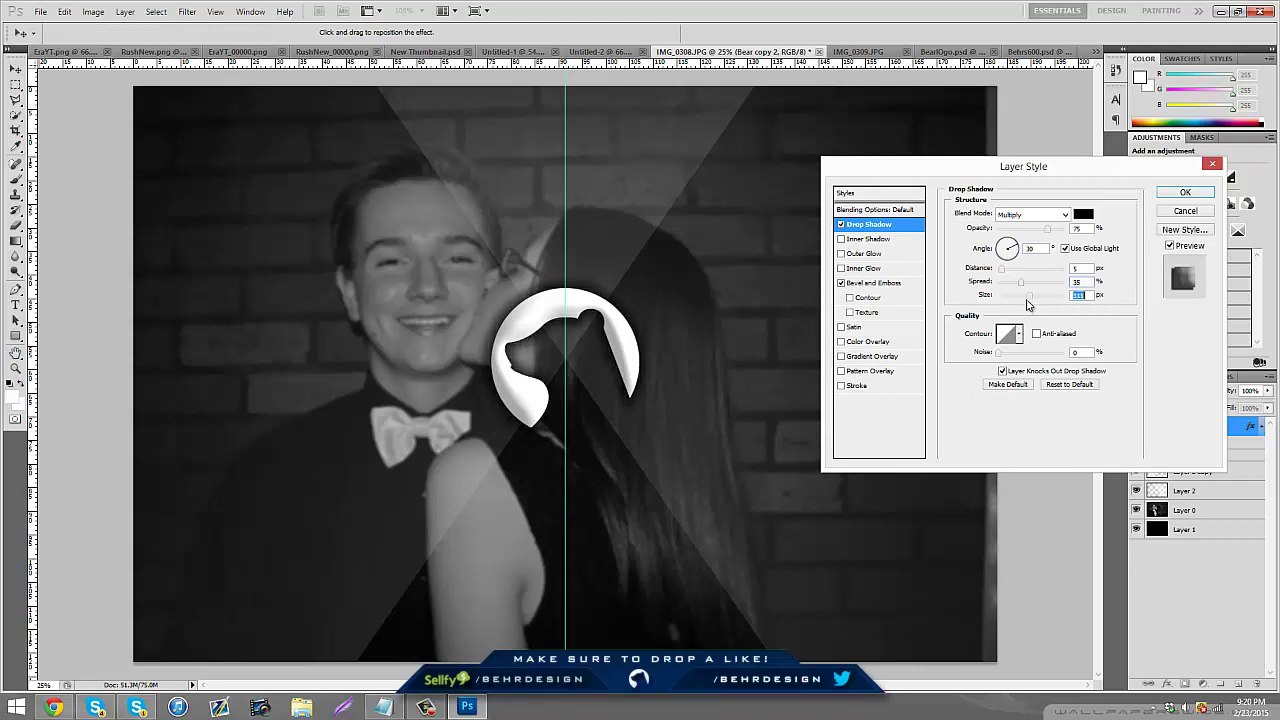
drag(1030, 230, 1016, 231)
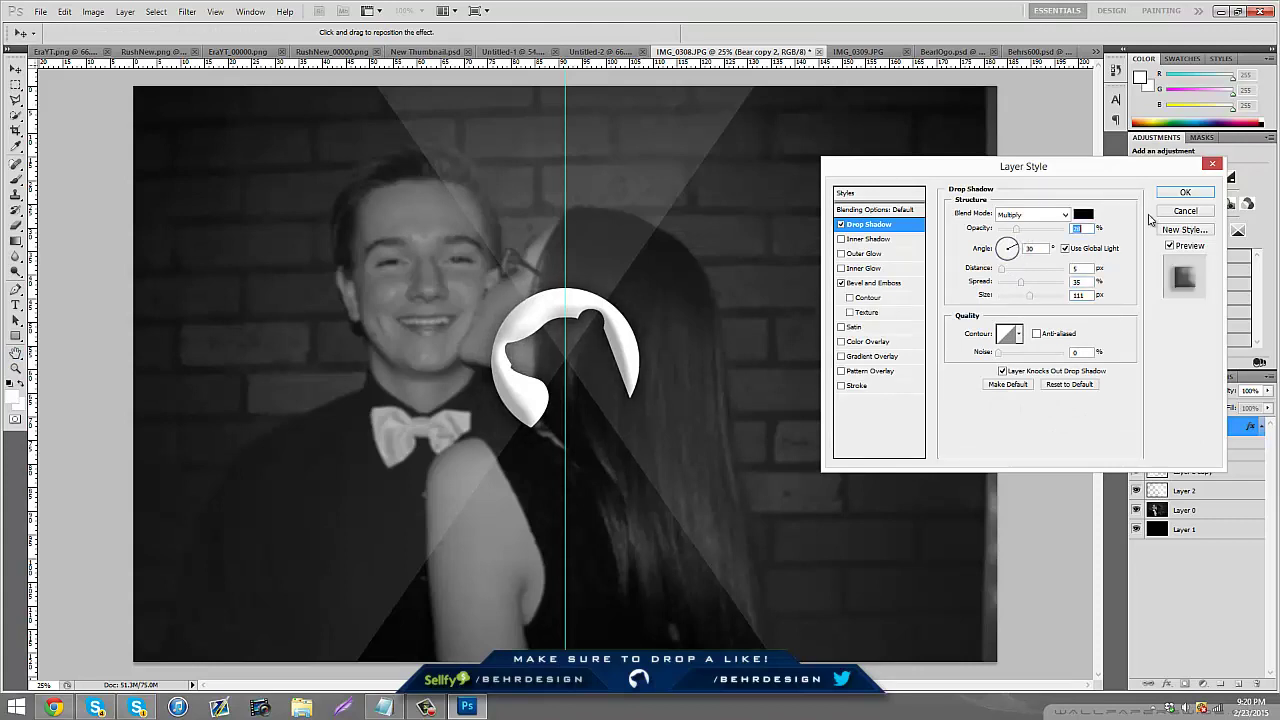
click(1185, 193)
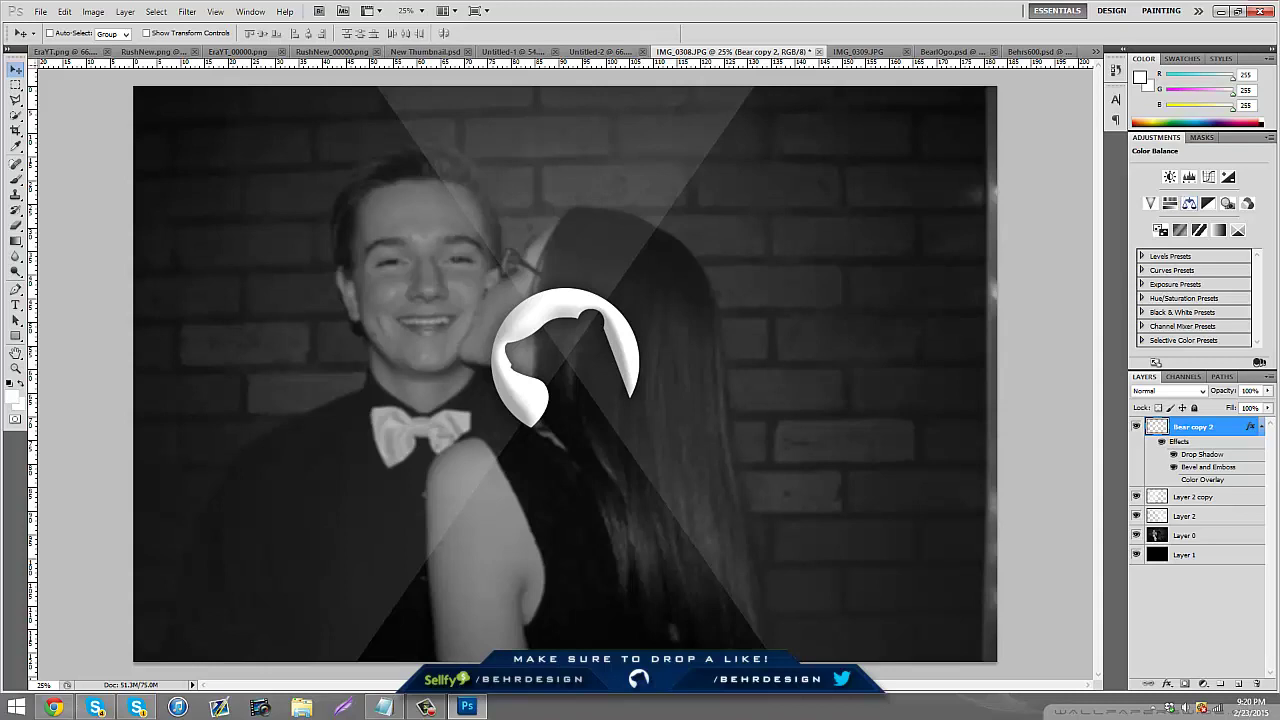
Hide the logo and both glare layers, and add a new Layer 3 above Layer 0.
click(1136, 427)
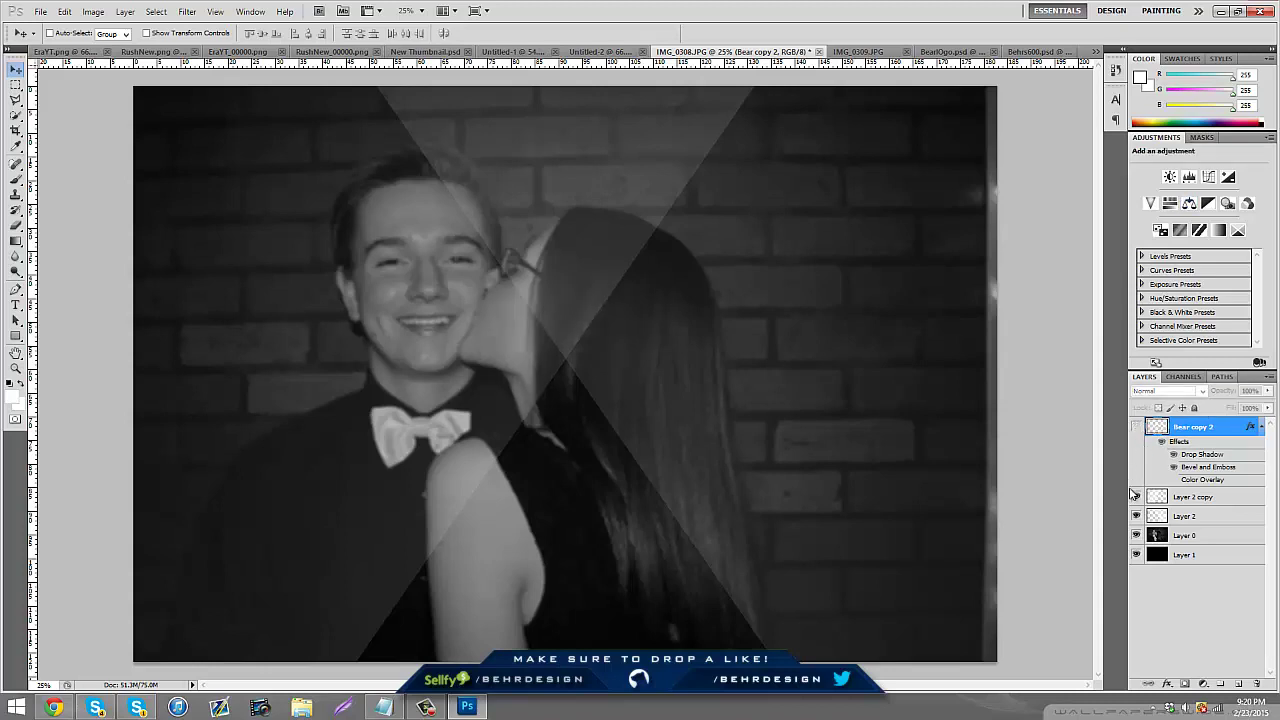
click(1136, 497)
click(1136, 516)
click(1185, 535)
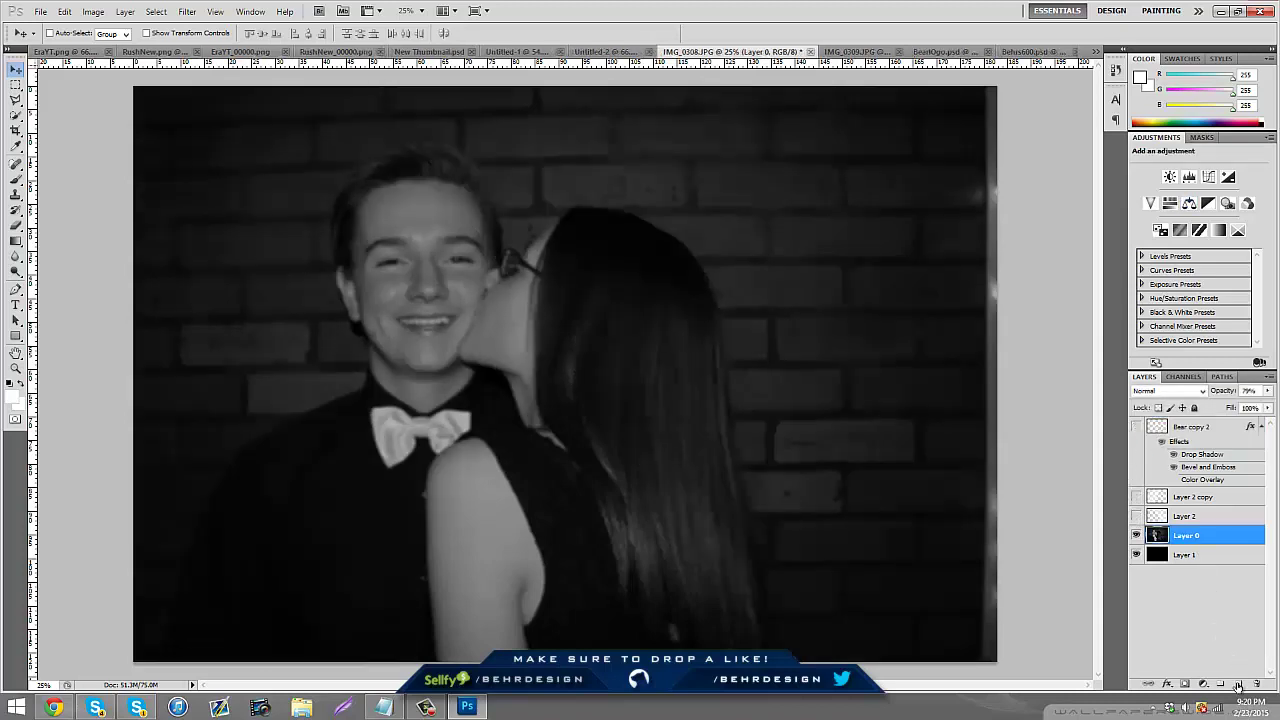
click(1237, 683)
Draw a Pen path curving from the bottom-left corner to the top-right and back along the top.
click(20, 290)
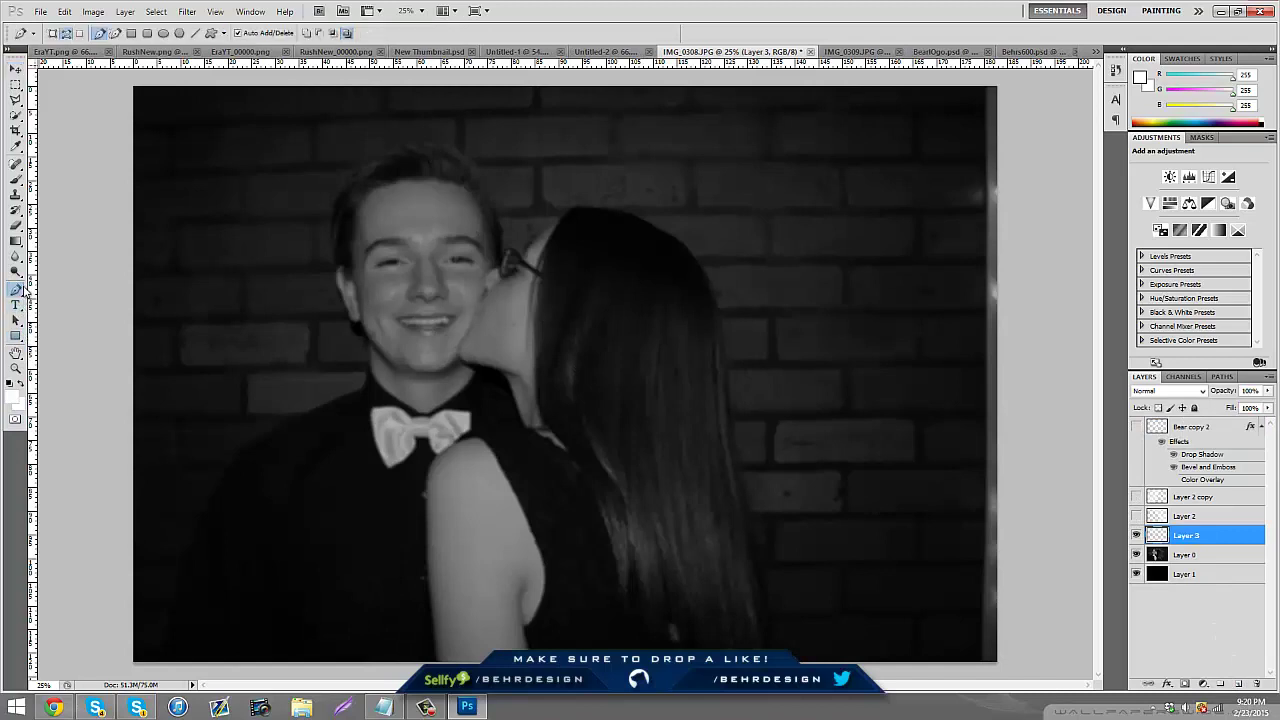
click(128, 666)
drag(1056, 102, 1230, 120)
ctrl+click(960, 80)
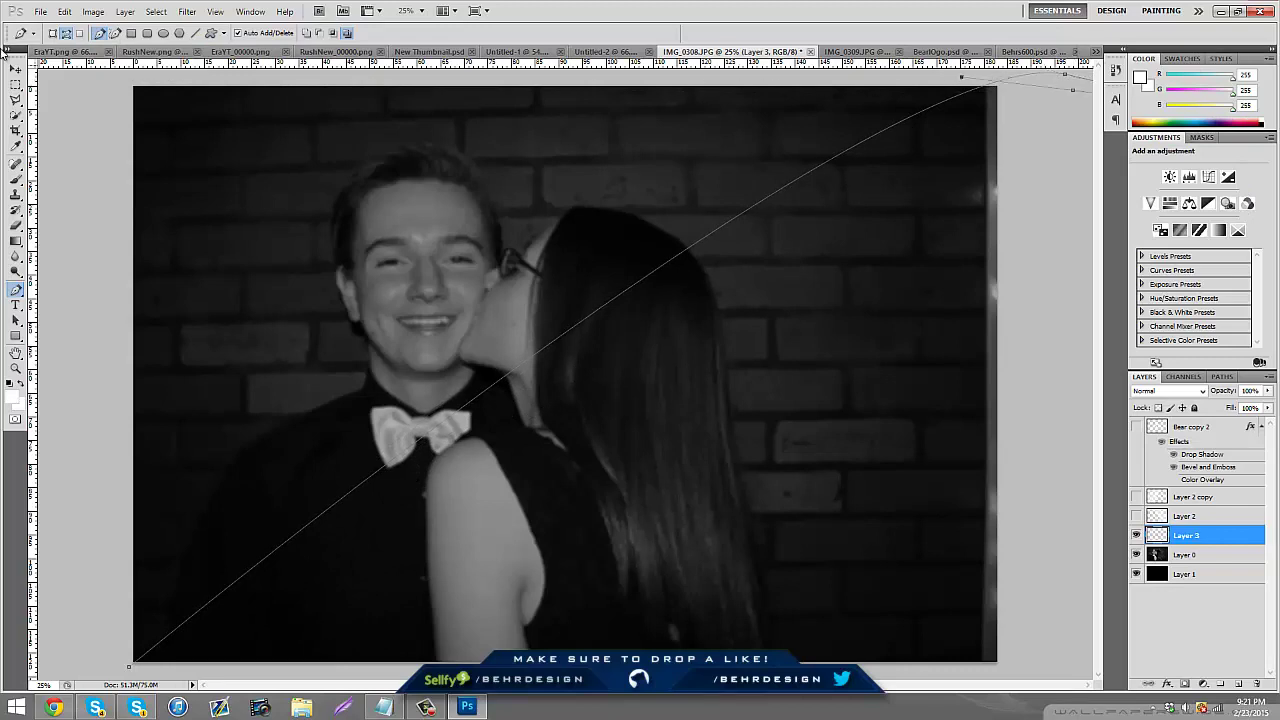
click(104, 77)
Close the pen path, fill it with white on Layer 3, then delete the path.
click(87, 633)
click(129, 667)
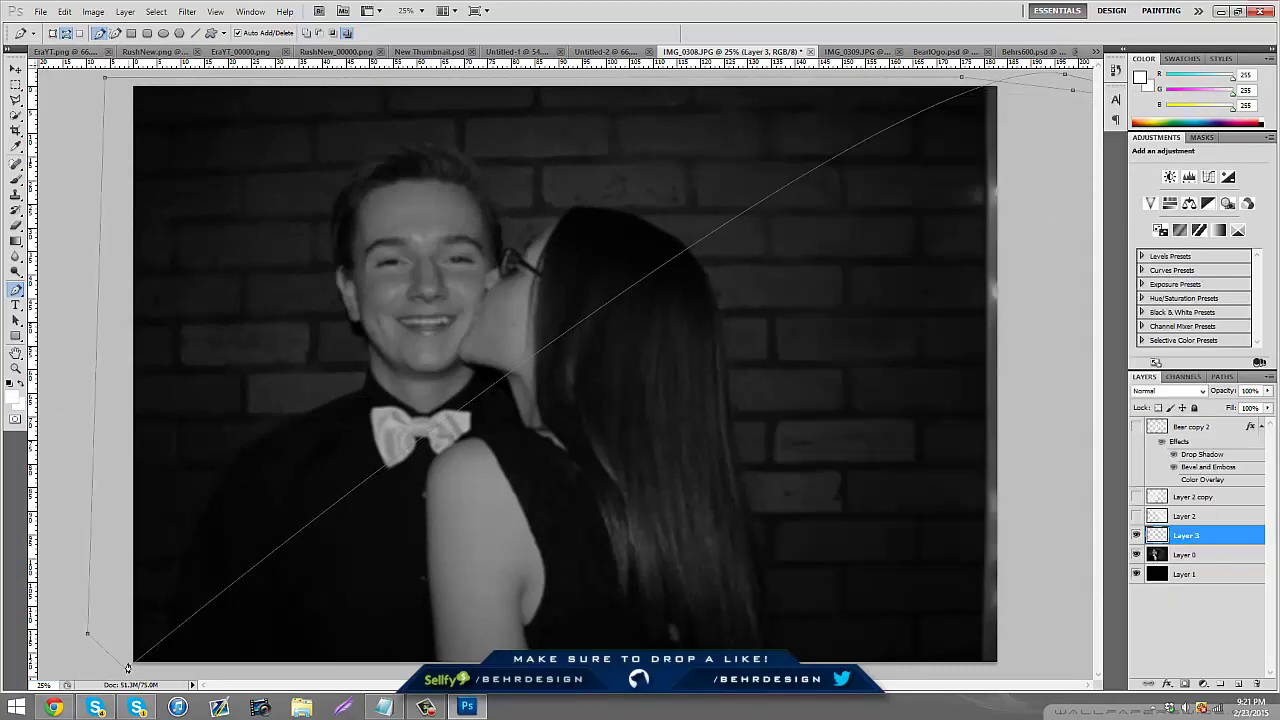
right_click(163, 500)
click(203, 576)
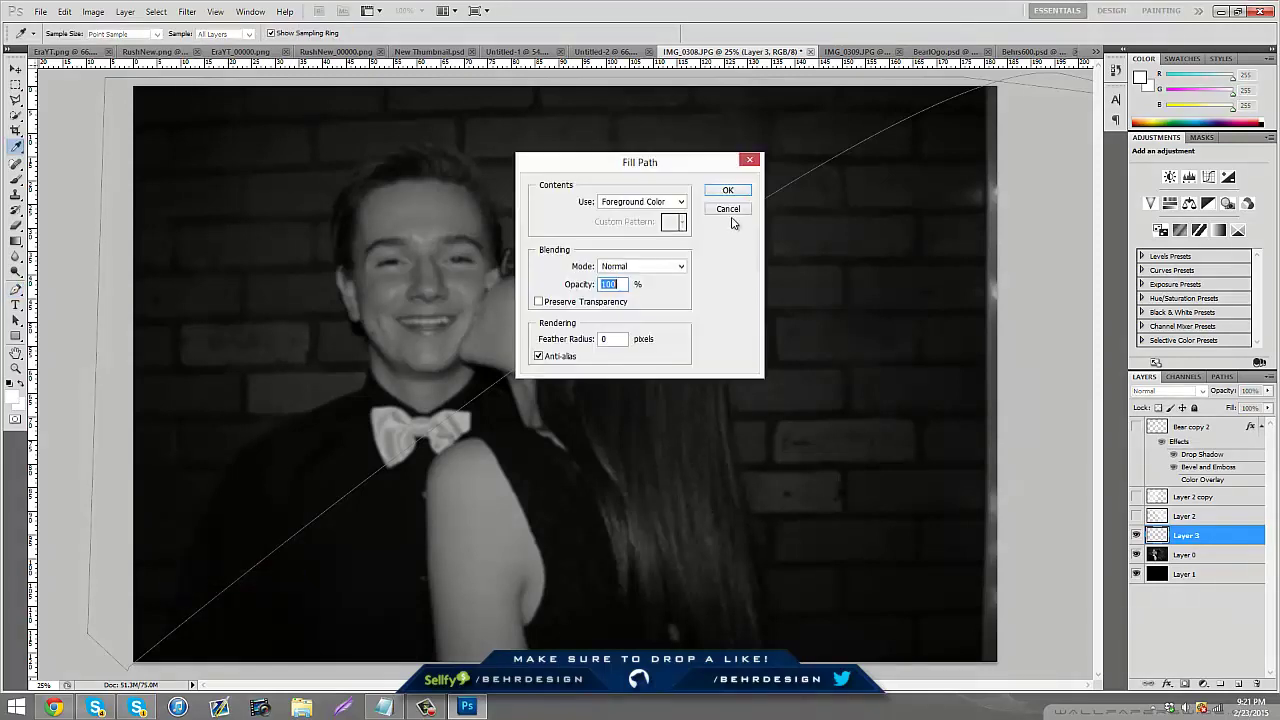
click(720, 192)
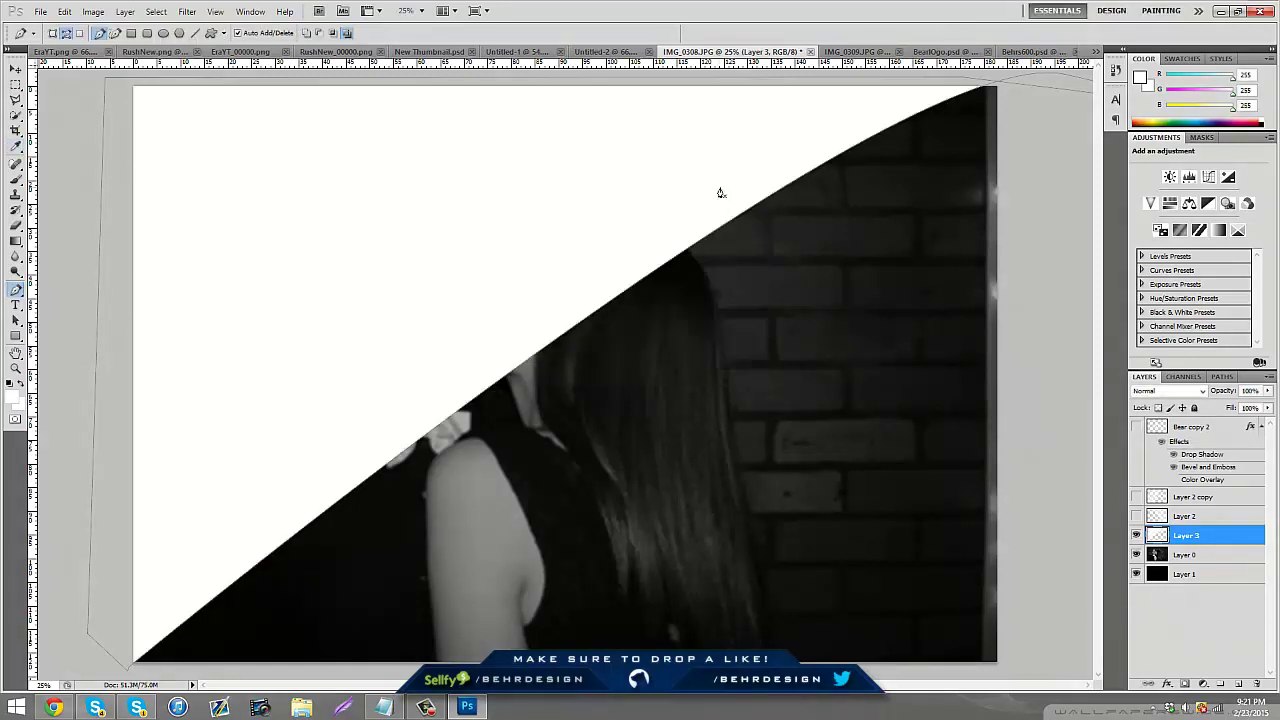
right_click(721, 190)
click(734, 208)
Try Layer 3 at 8% opacity, then in Soft Light blend mode at 51% opacity.
drag(1267, 390, 1200, 410)
click(1168, 390)
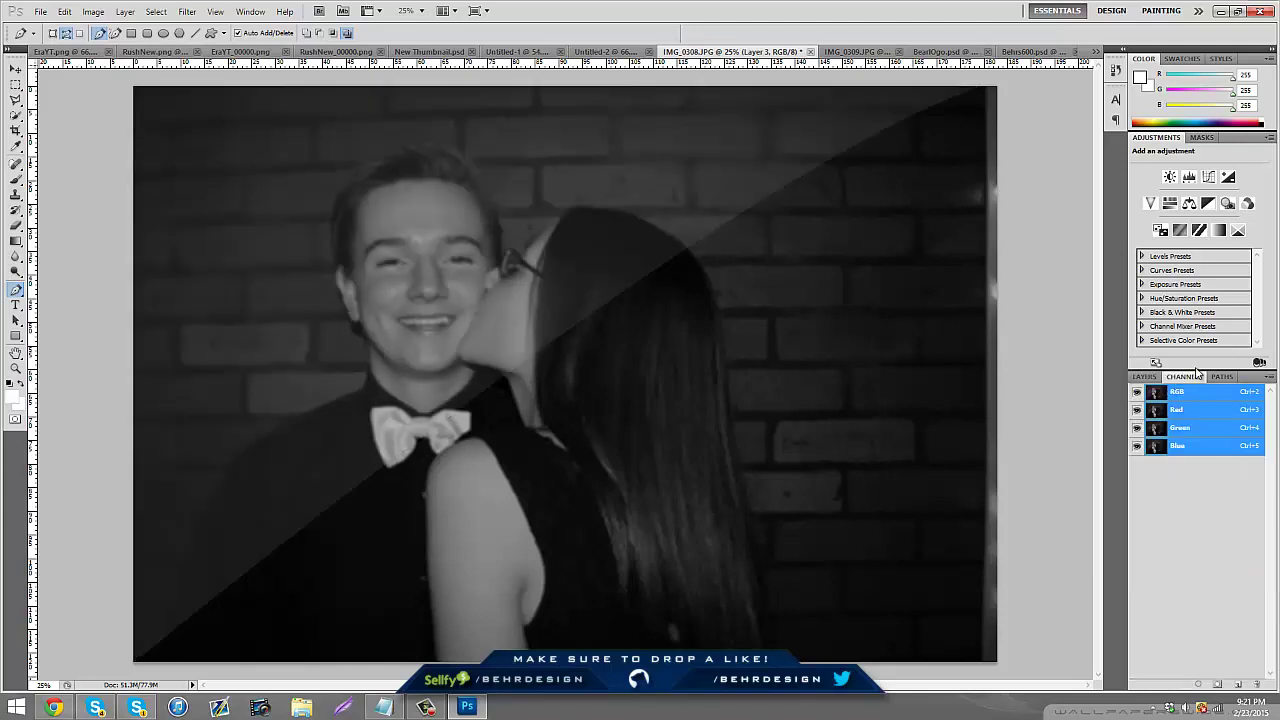
click(1170, 390)
click(1168, 390)
click(1146, 335)
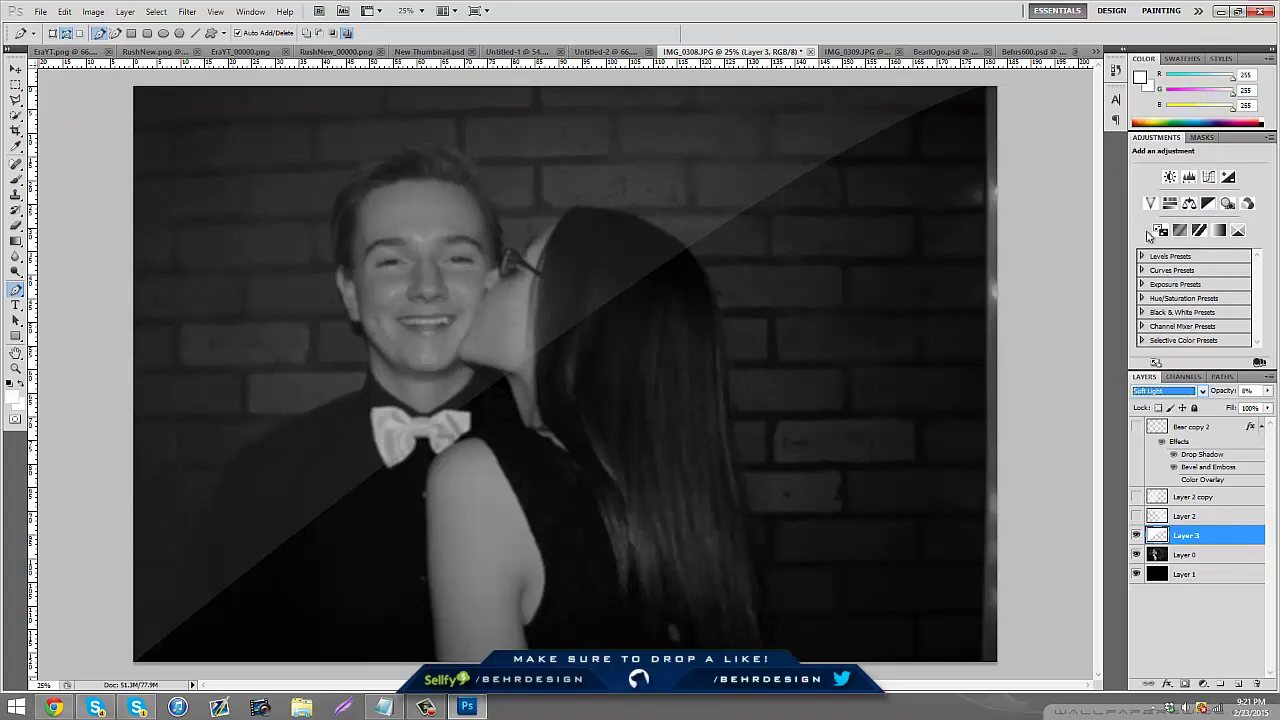
click(1267, 390)
drag(1267, 403, 1247, 409)
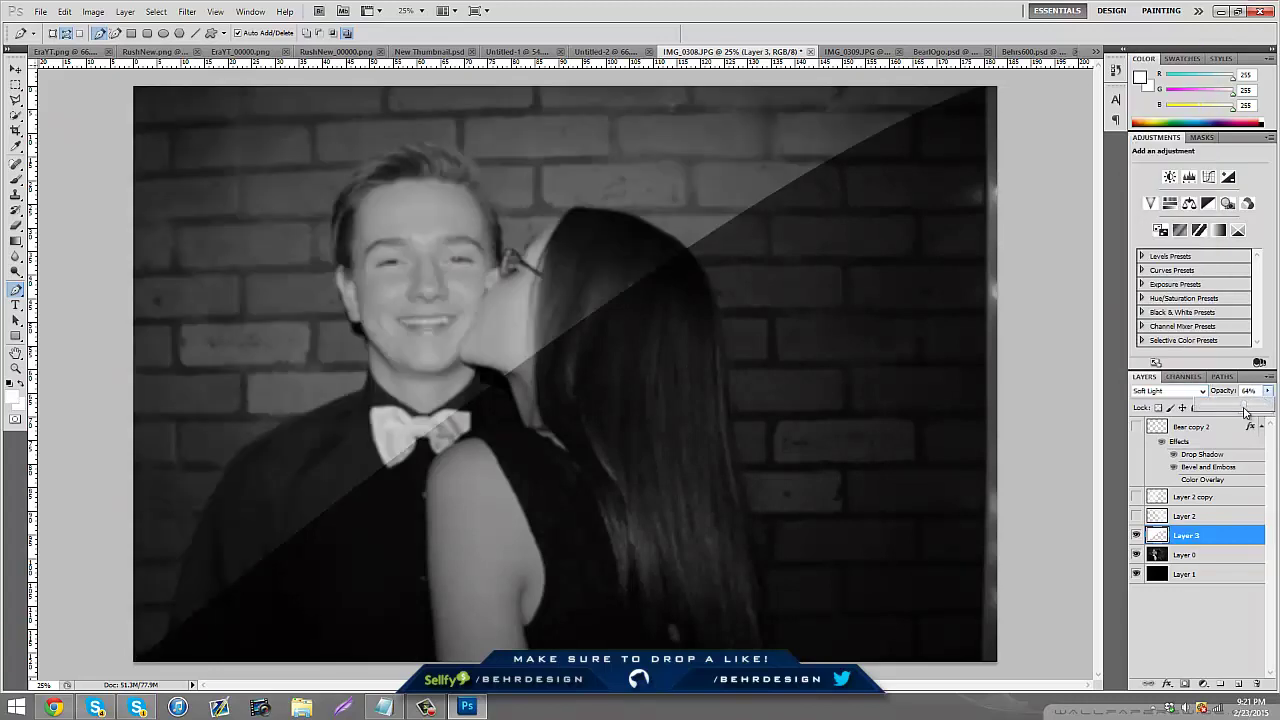
Return Layer 3 to Normal blending and lower its opacity from 18% to 0%.
click(1165, 391)
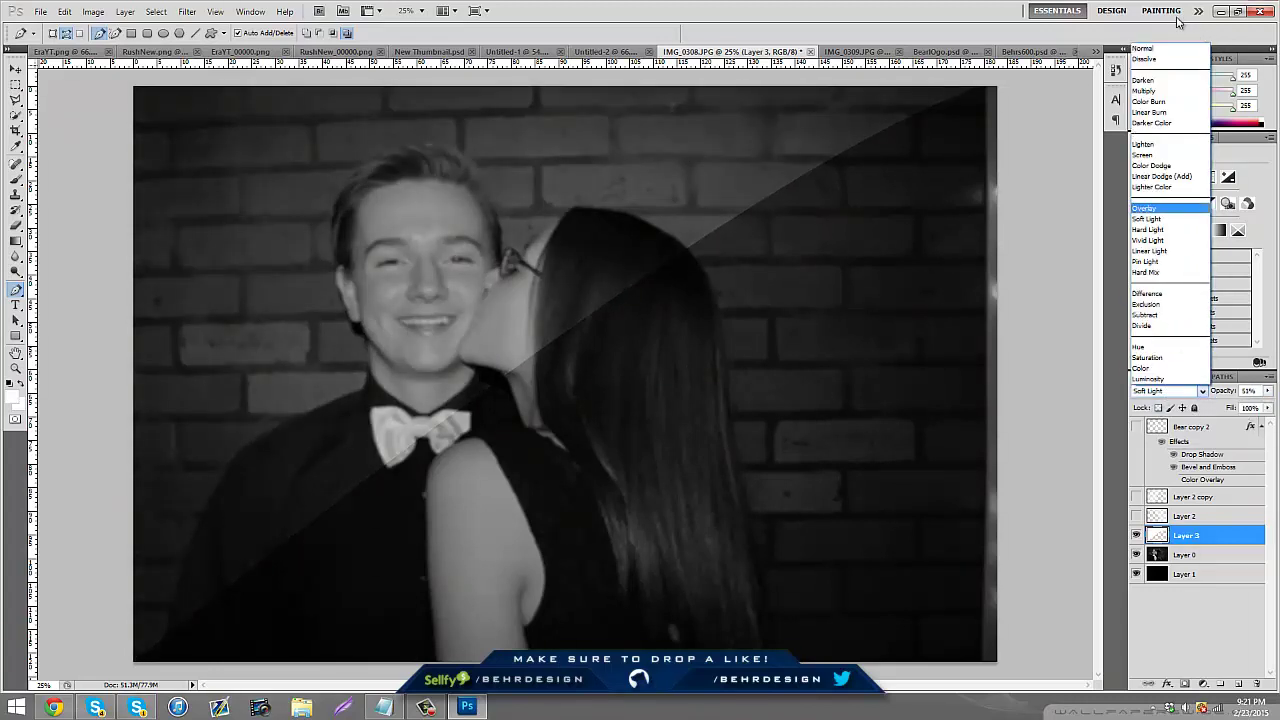
click(1165, 47)
click(1267, 390)
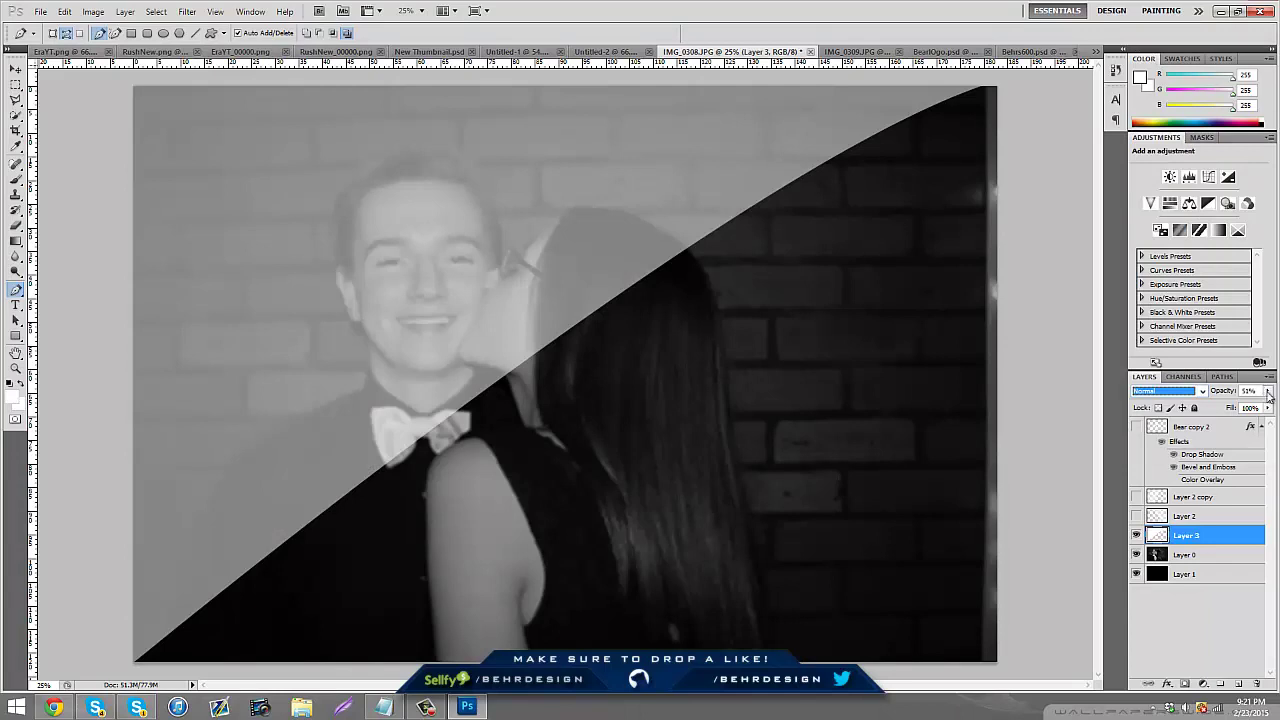
drag(1250, 408, 1190, 411)
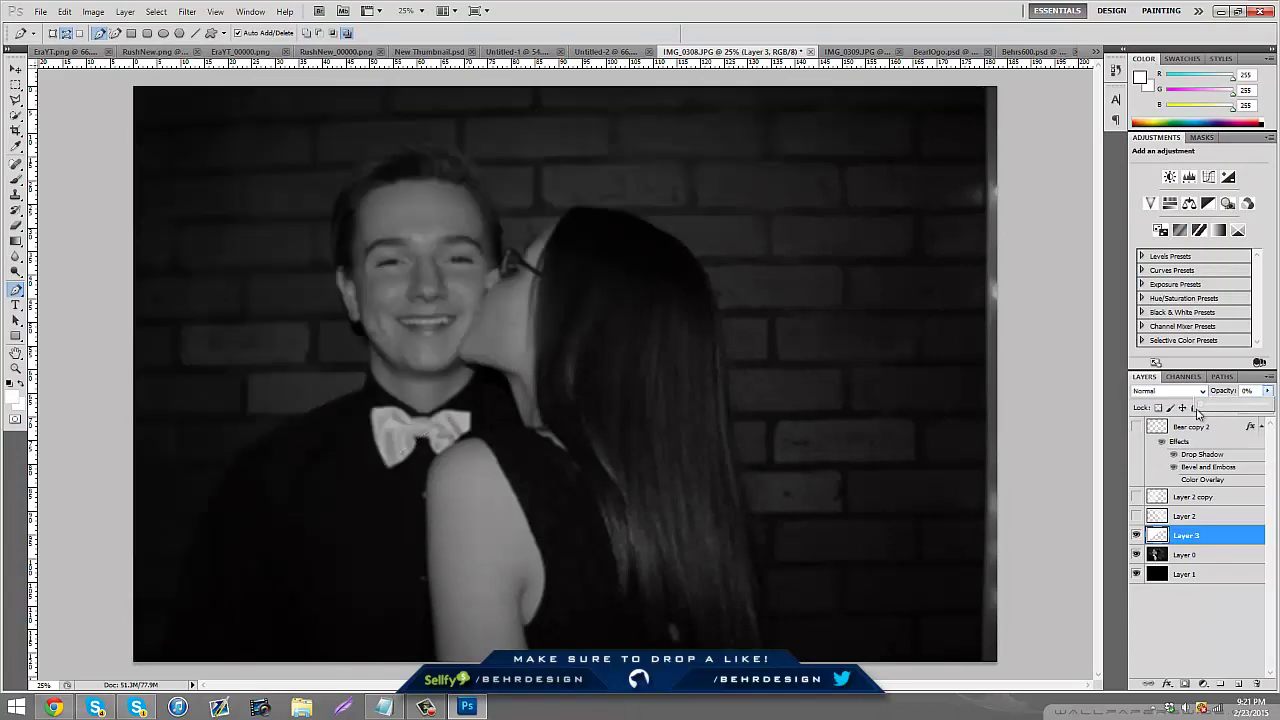
click(1136, 537)
Hide Layer 3 and show Layer 2, Layer 2 copy and Bear copy 2 again.
click(1136, 536)
drag(1136, 516, 1134, 430)
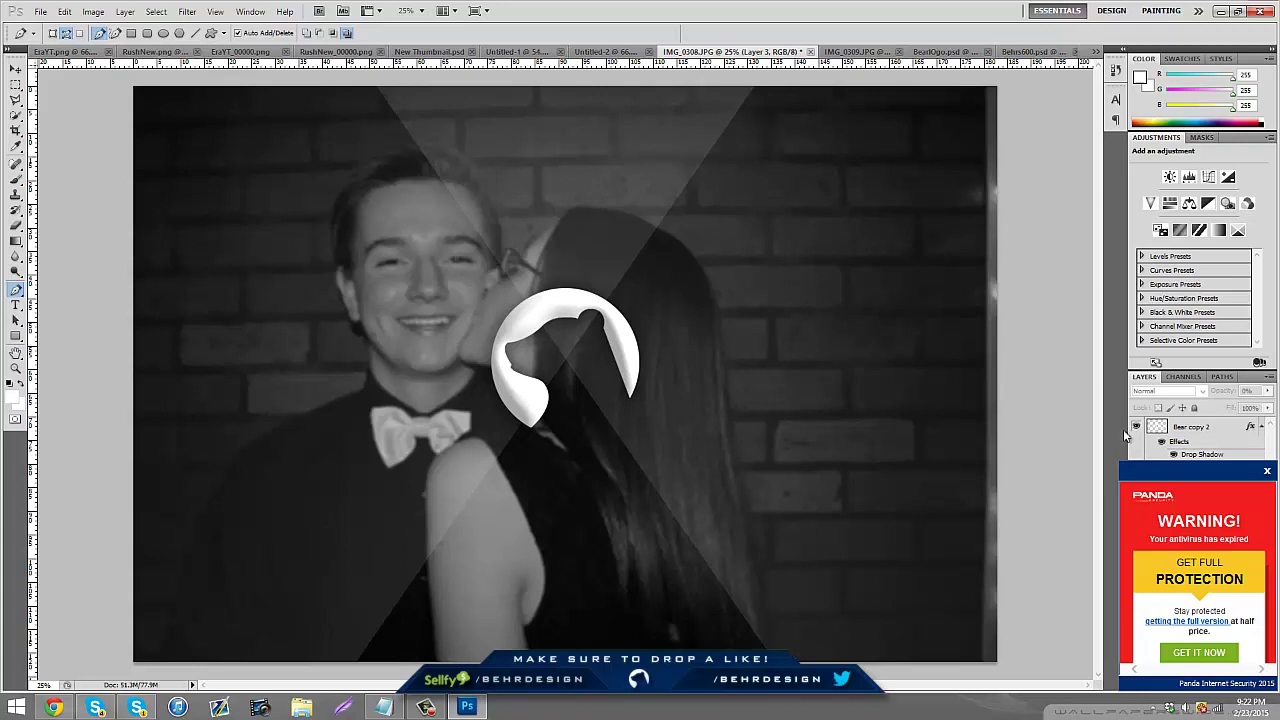
click(1265, 470)
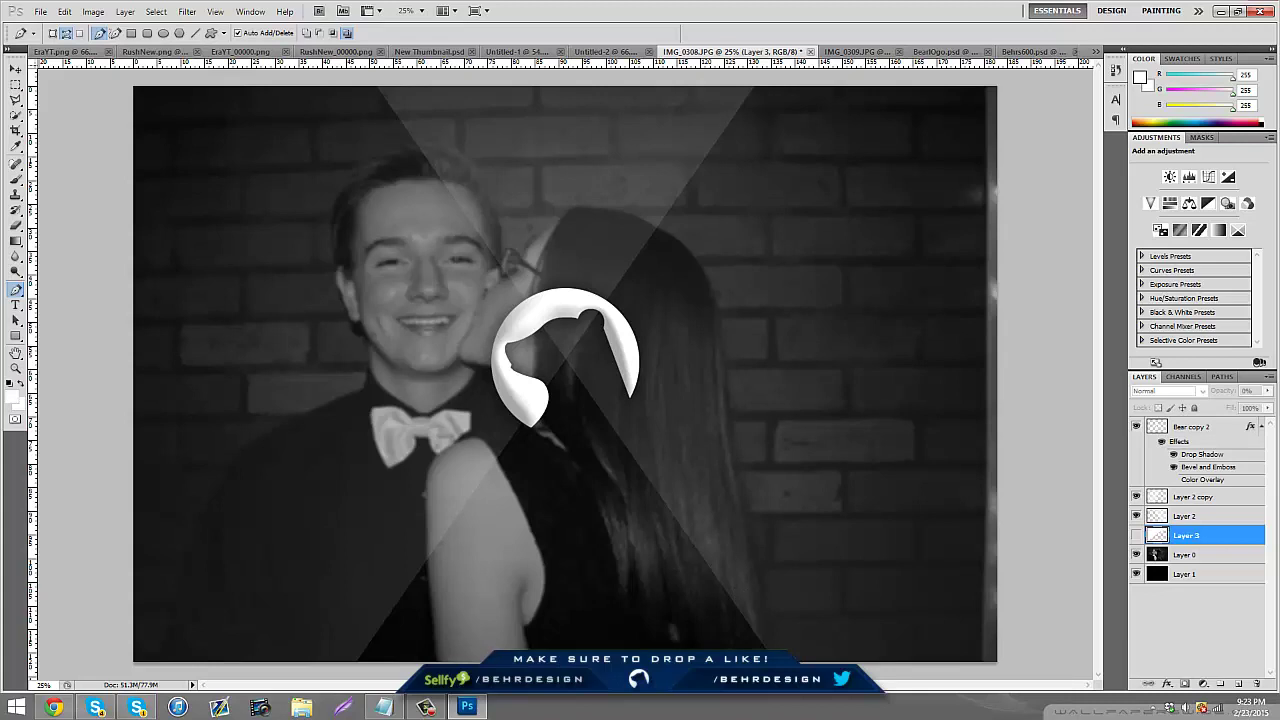
click(425, 708)
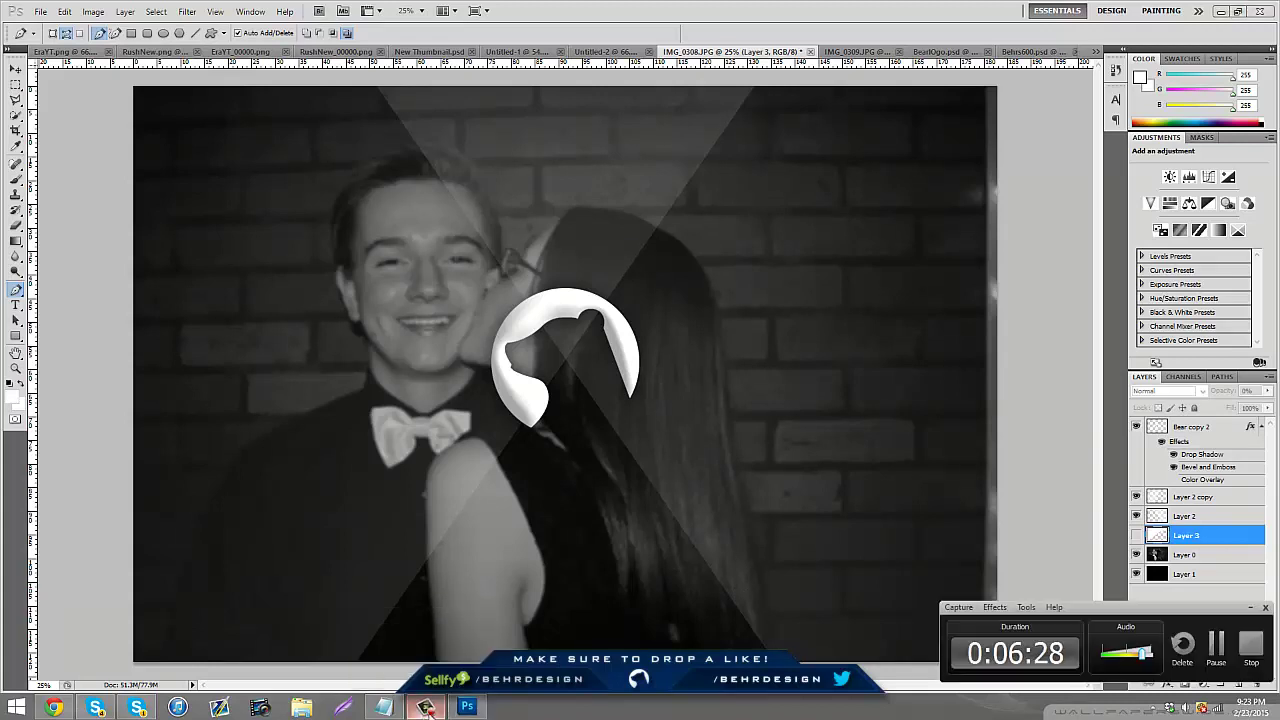